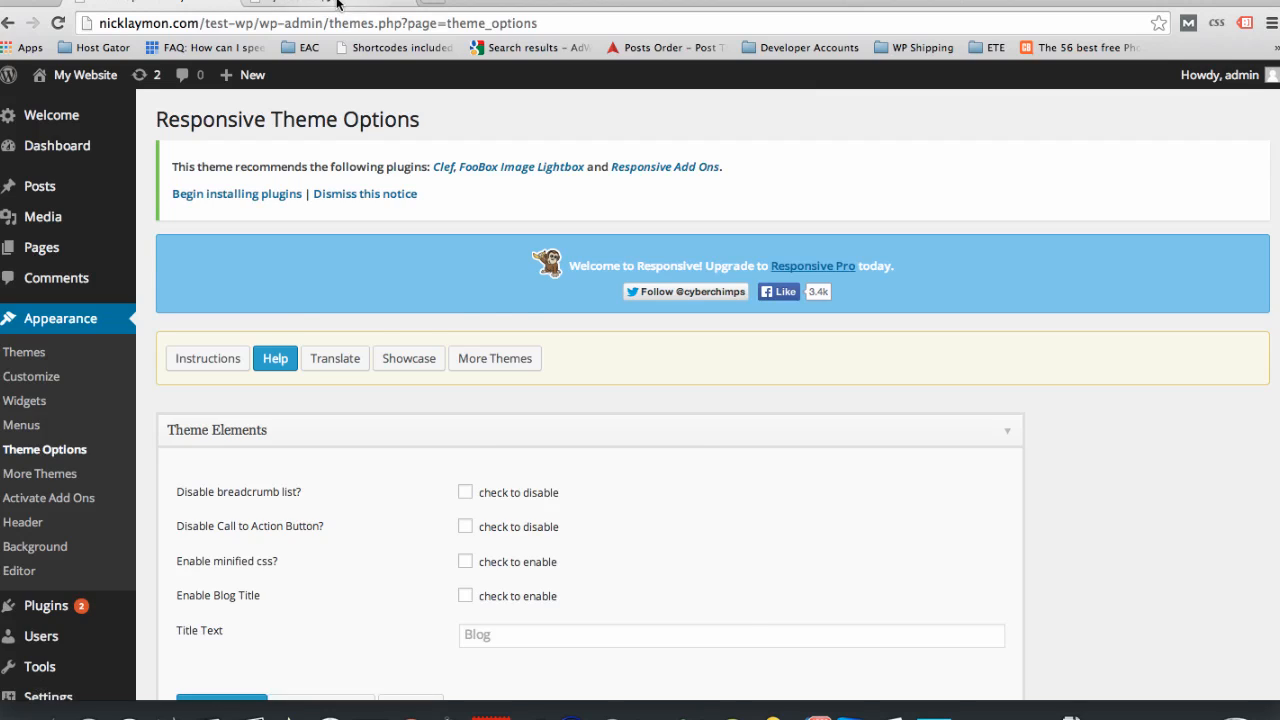
- Reload the live test site to view its current front page, and return to the admin area to show the installed themes
{"action": "left_click", "coordinate": [345, 6]}
{"action": "left_click", "coordinate": [58, 22]}
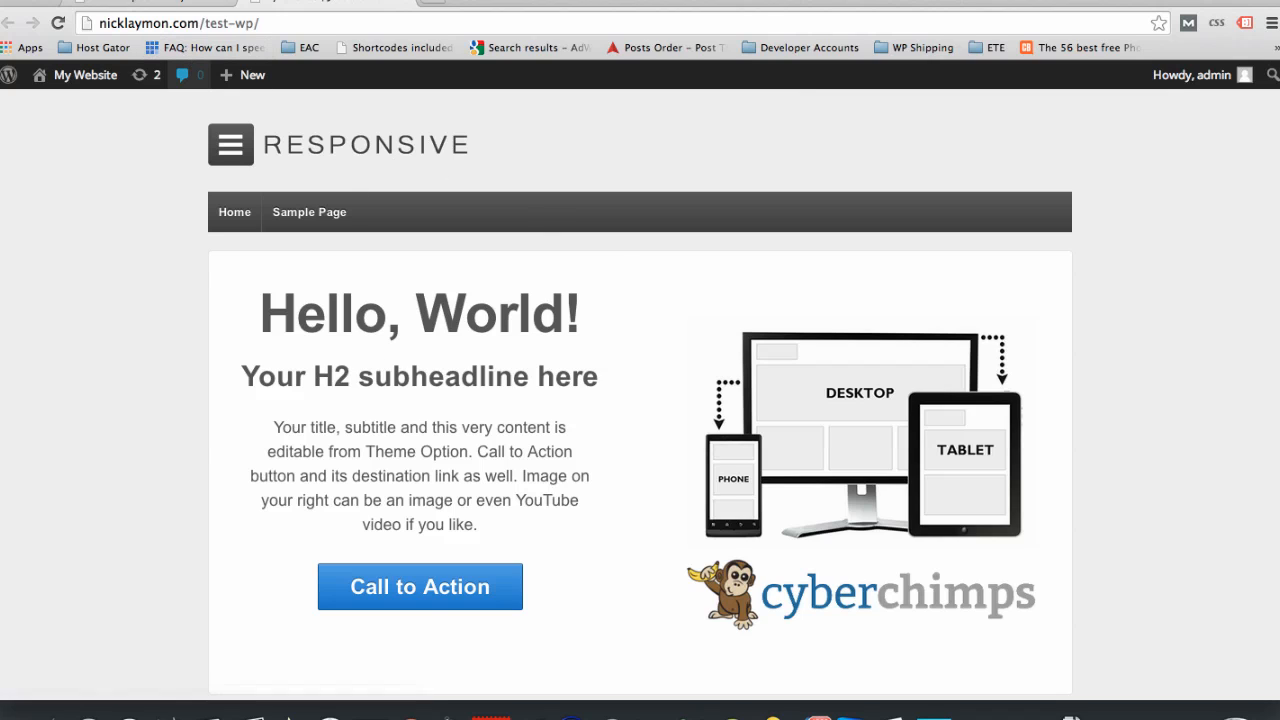
{"action": "left_click", "coordinate": [137, 5]}
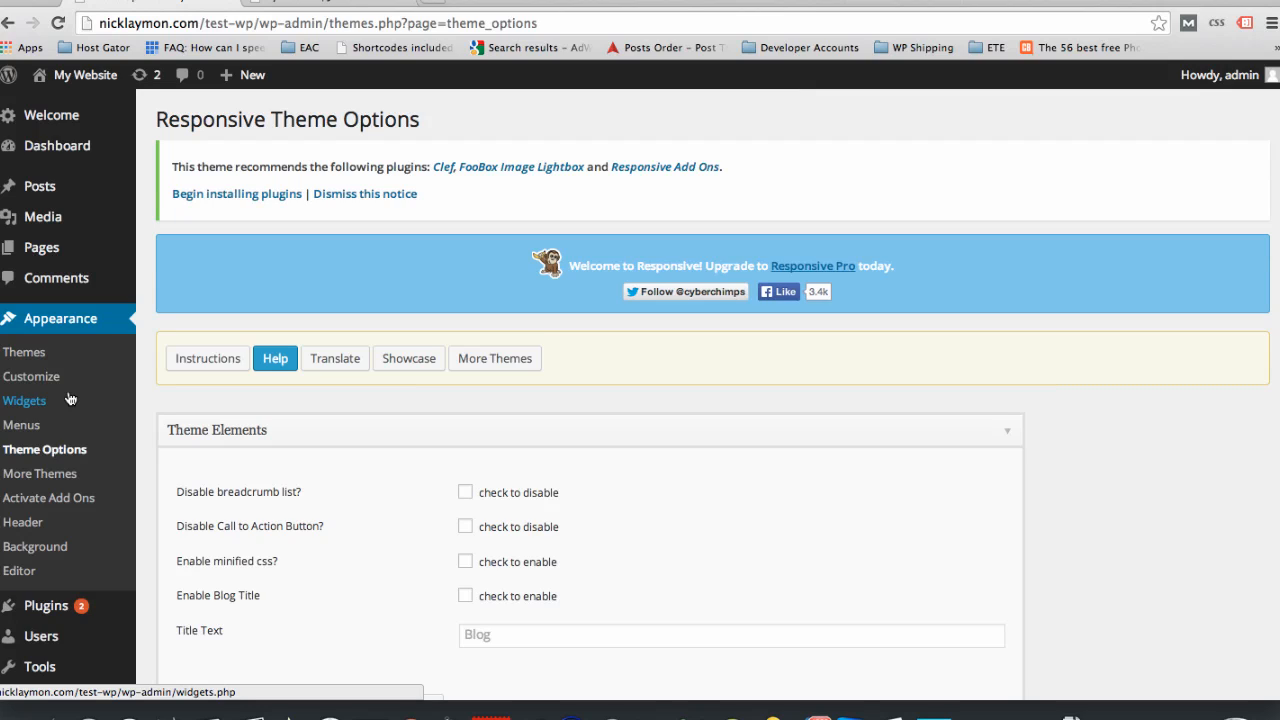
{"action": "left_click", "coordinate": [20, 355]}
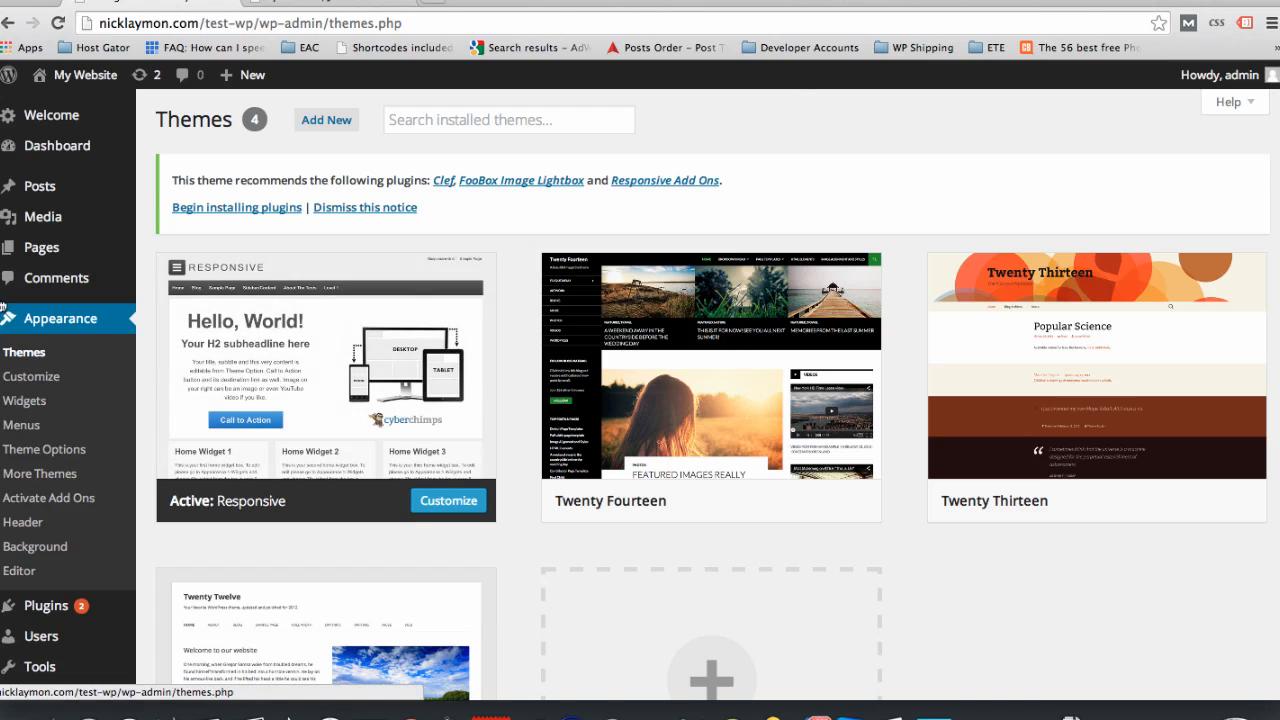
- Move the existing Sample Page to the trash from the list of all pages
{"action": "mouse_move", "coordinate": [30, 257]}
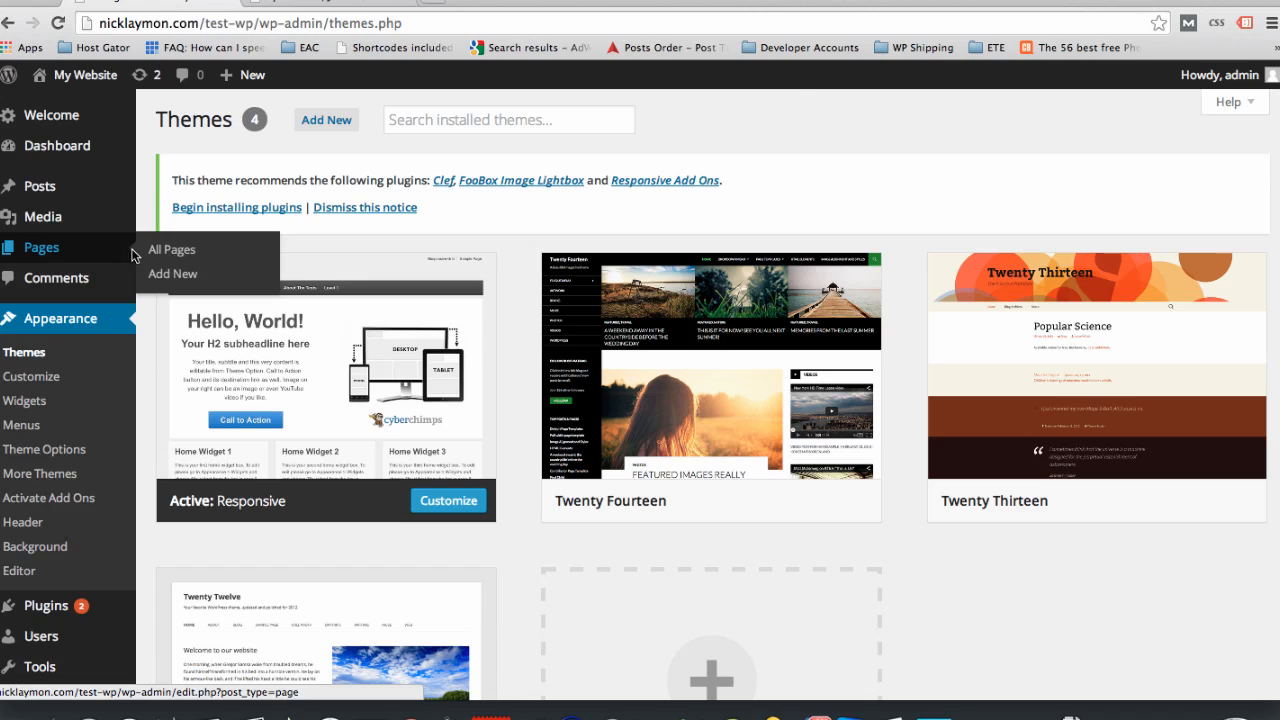
{"action": "left_click", "coordinate": [155, 253]}
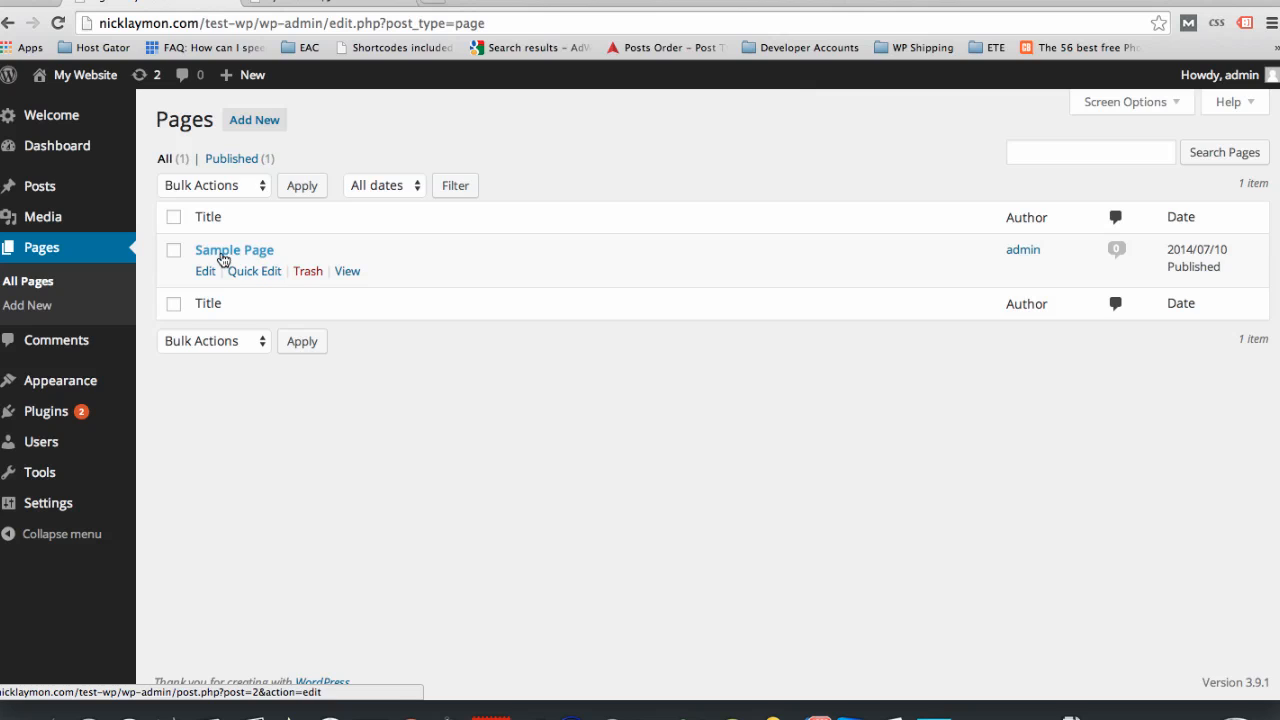
{"action": "left_click", "coordinate": [308, 272]}
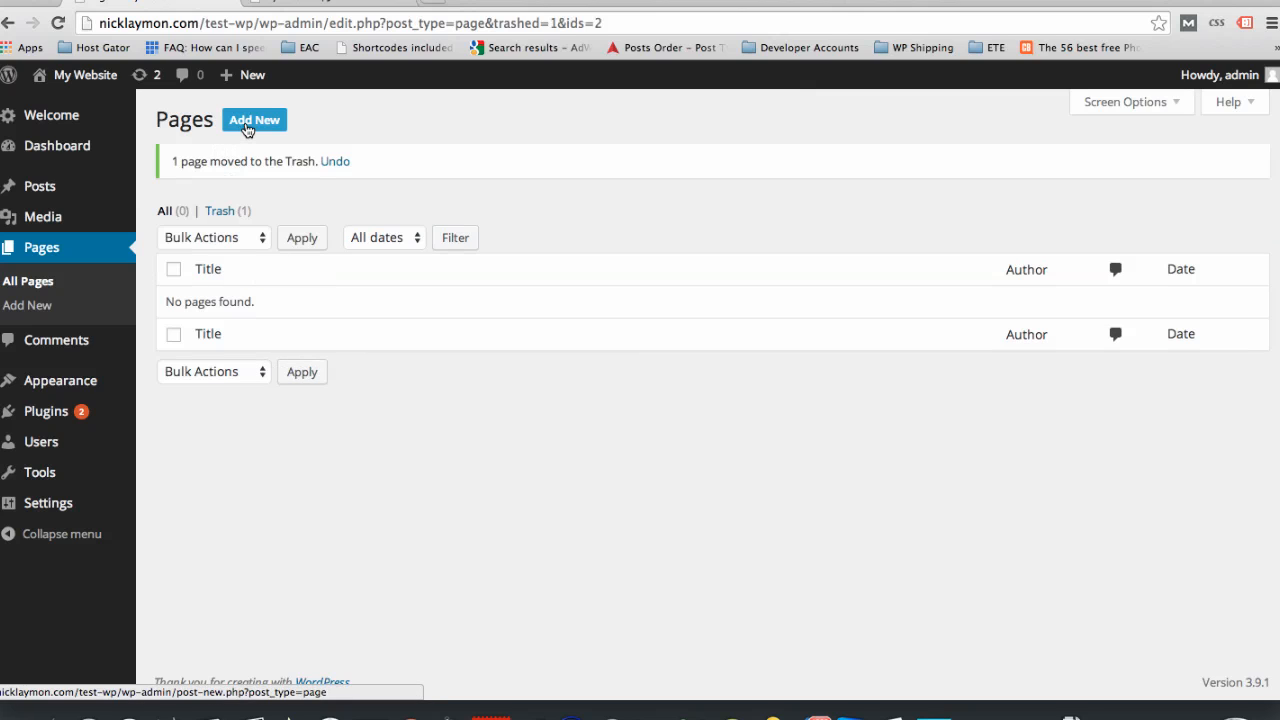
- Add a new page titled "Home"
{"action": "left_click", "coordinate": [252, 122]}
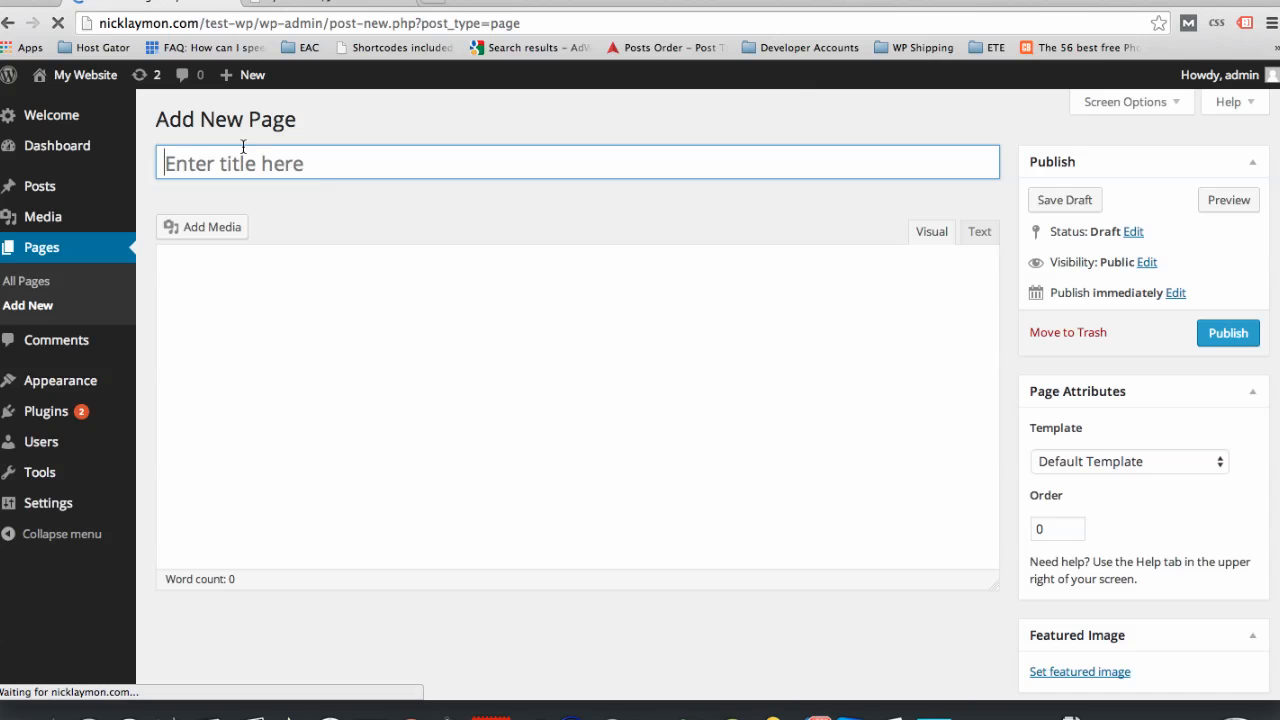
{"action": "type", "text": "Home"}
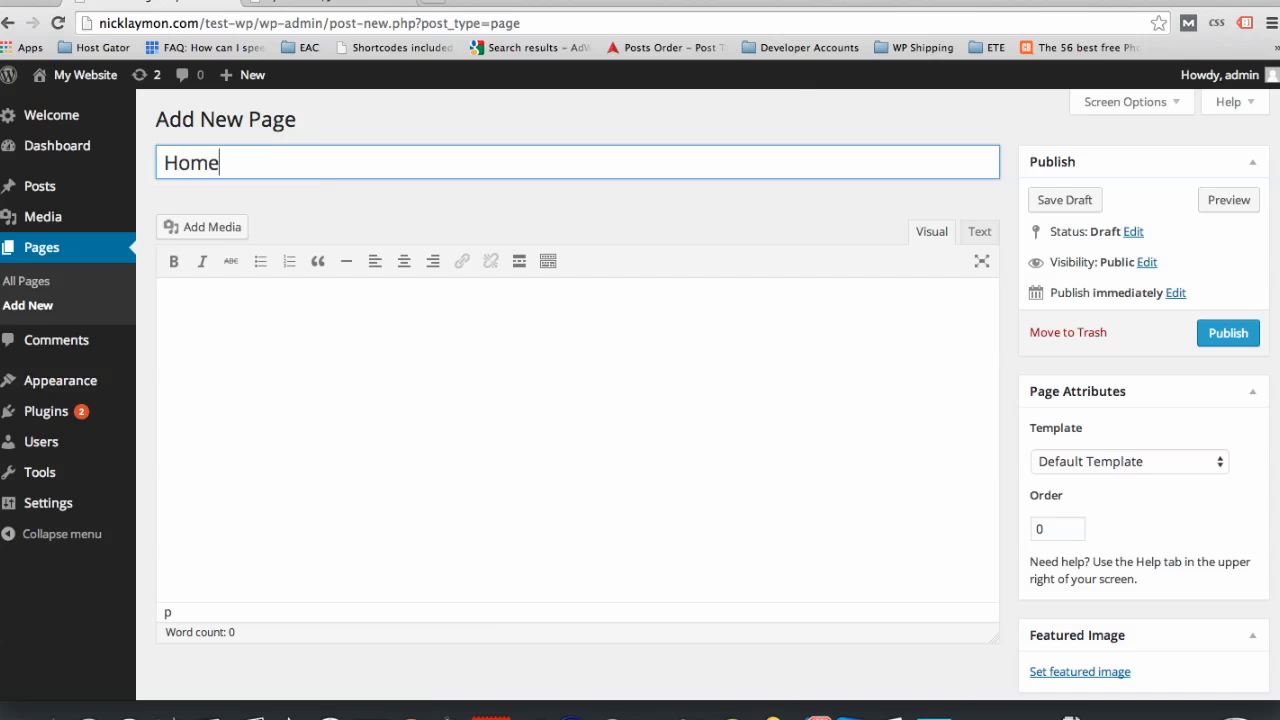
{"action": "key", "text": "Tab"}
- Enter "Hello world!!" and, in a second paragraph, "This is our new page." as the Home page's content and publish it
{"action": "type", "text": "This"}
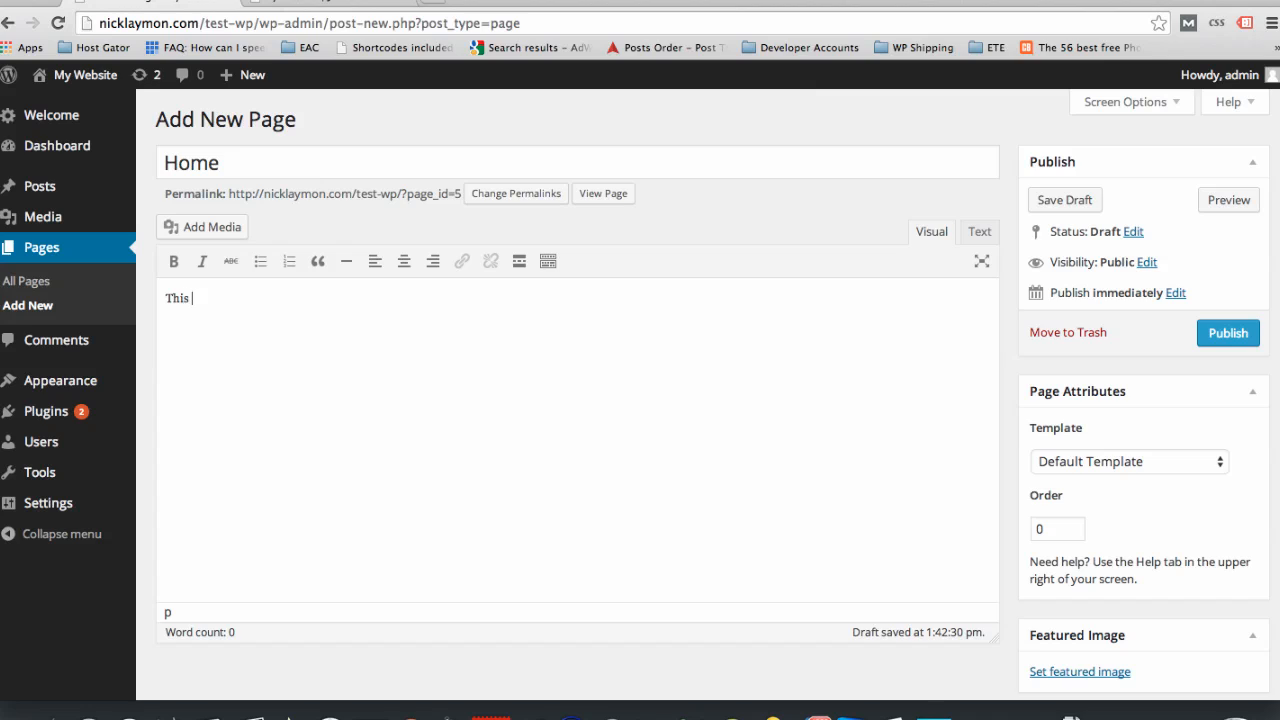
{"action": "key", "text": "BackSpace"}
{"action": "key", "text": "BackSpace"}
{"action": "key", "text": "BackSpace"}
{"action": "key", "text": "BackSpace"}
{"action": "key", "text": "BackSpace"}
{"action": "type", "text": "Hell"}
{"action": "type", "text": "o worl"}
{"action": "type", "text": "d!"}
{"action": "type", "text": "This is a"}
{"action": "key", "text": "BackSpace"}
{"action": "type", "text": "ou"}
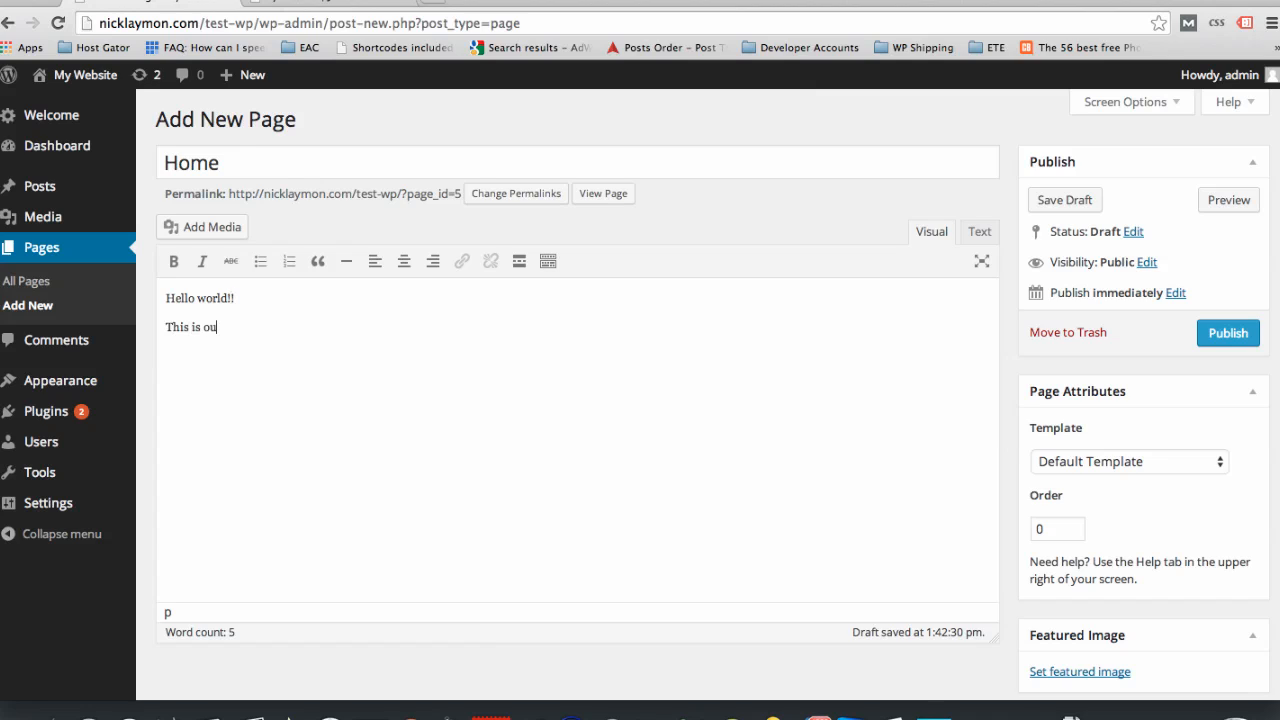
{"action": "type", "text": "r new page."}
{"action": "left_click", "coordinate": [1222, 332]}
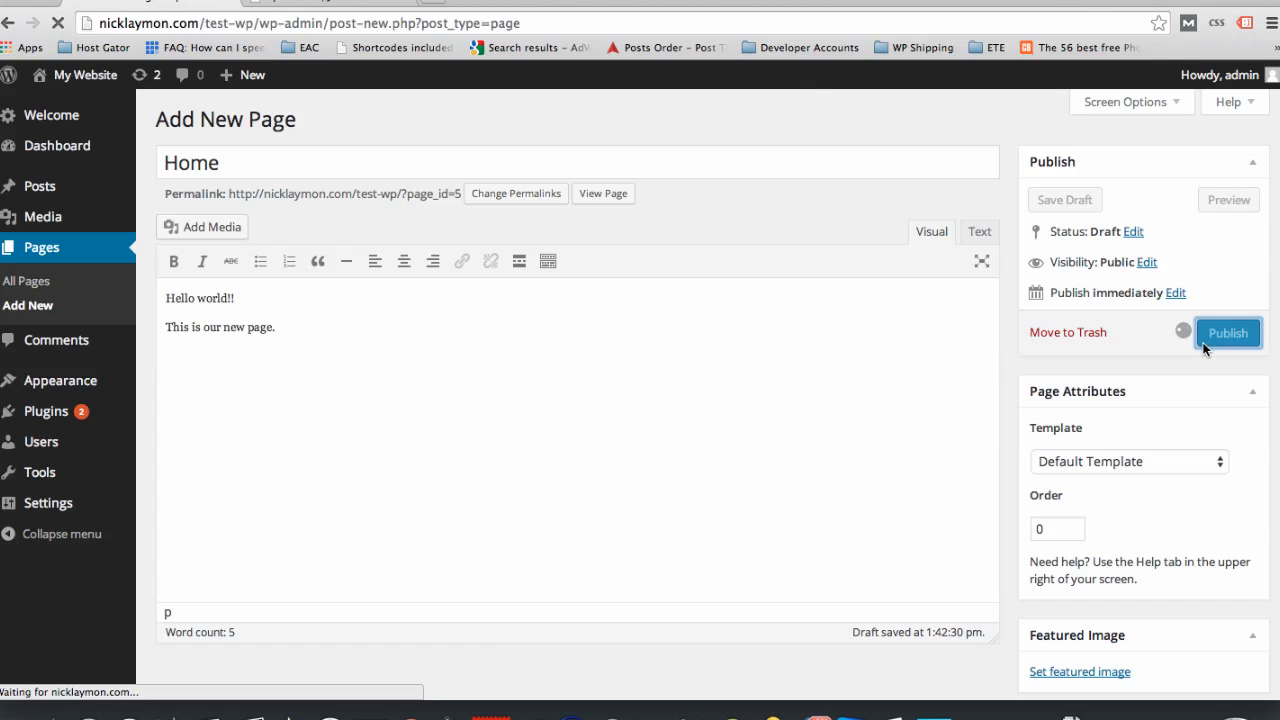
- Review the template choices in the Home page's attributes without selecting a different one
{"action": "scroll", "coordinate": [1098, 316], "scroll_direction": "down", "scroll_amount": 3}
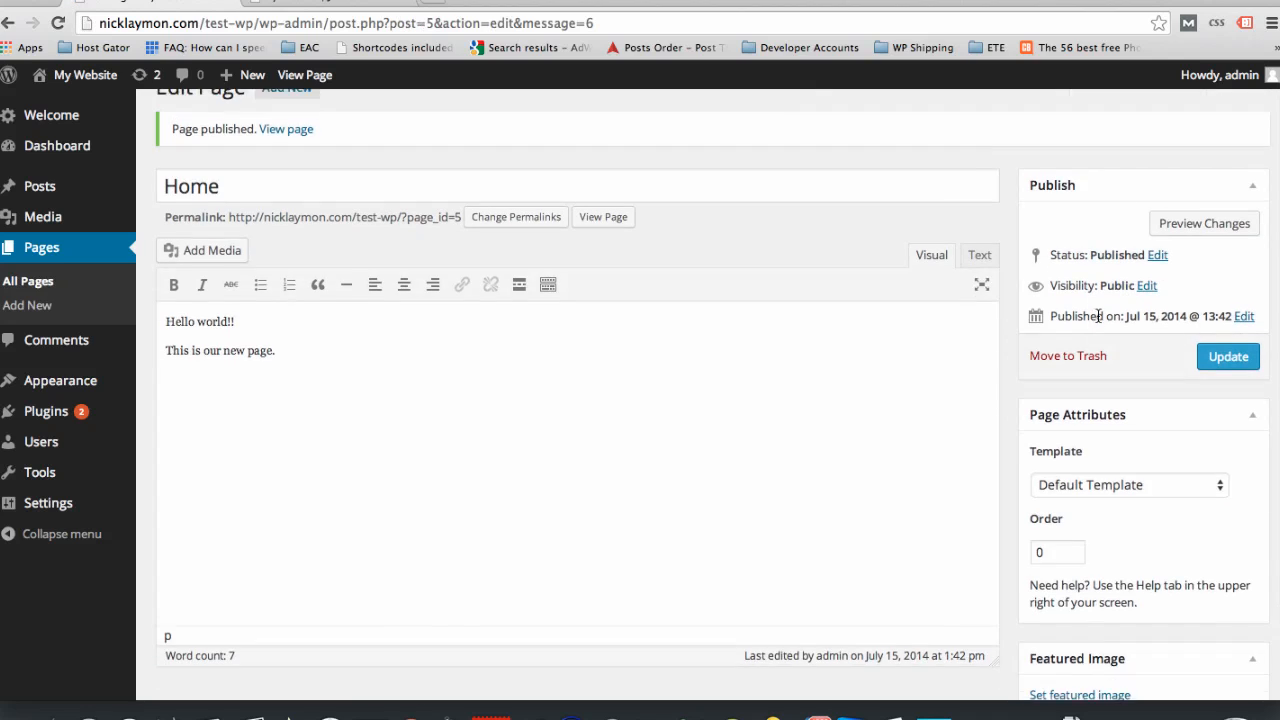
{"action": "left_click", "coordinate": [1113, 395]}
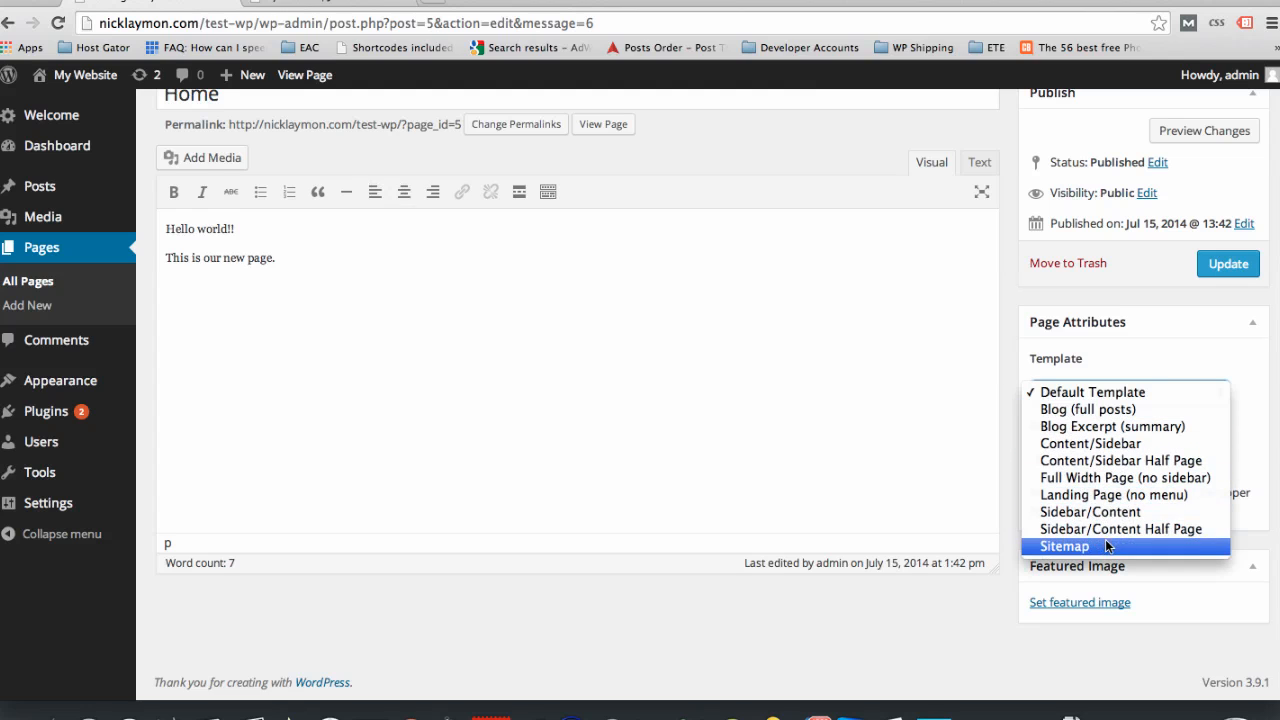
{"action": "left_click", "coordinate": [1129, 298]}
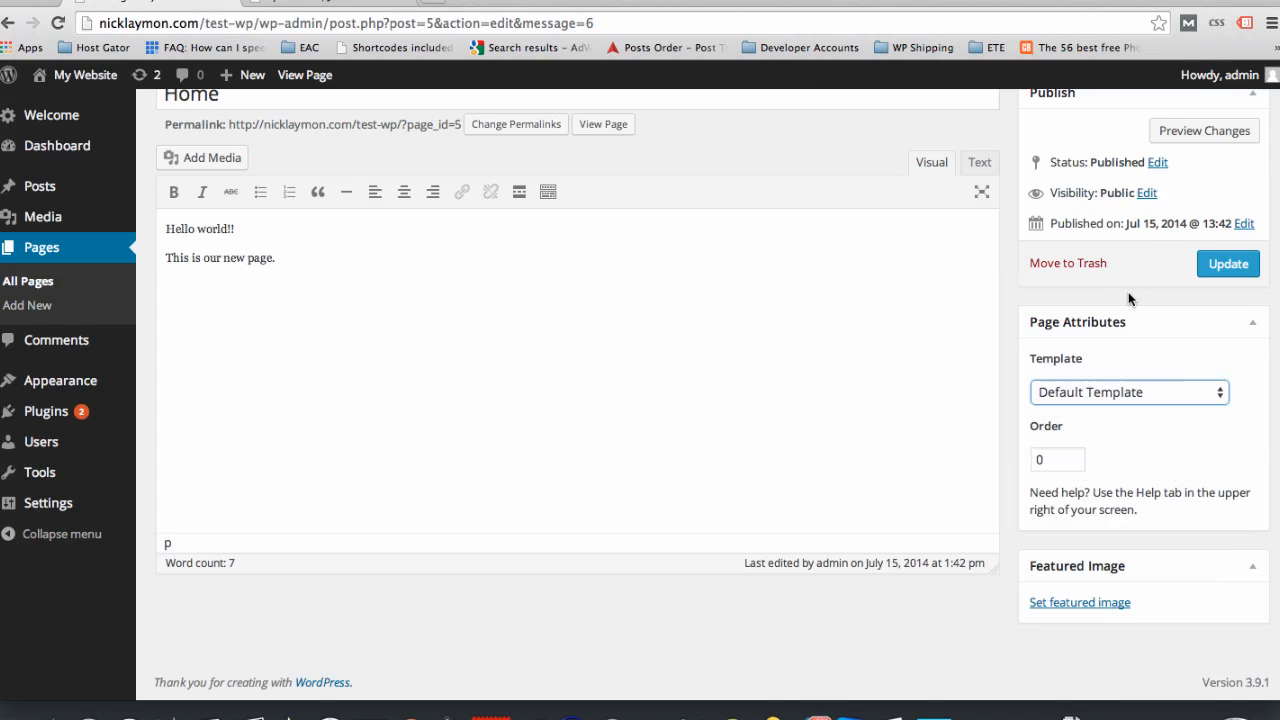
- Inspect the Home page's Quick Edit settings in the pages list and close them without saving
{"action": "left_click", "coordinate": [38, 252]}
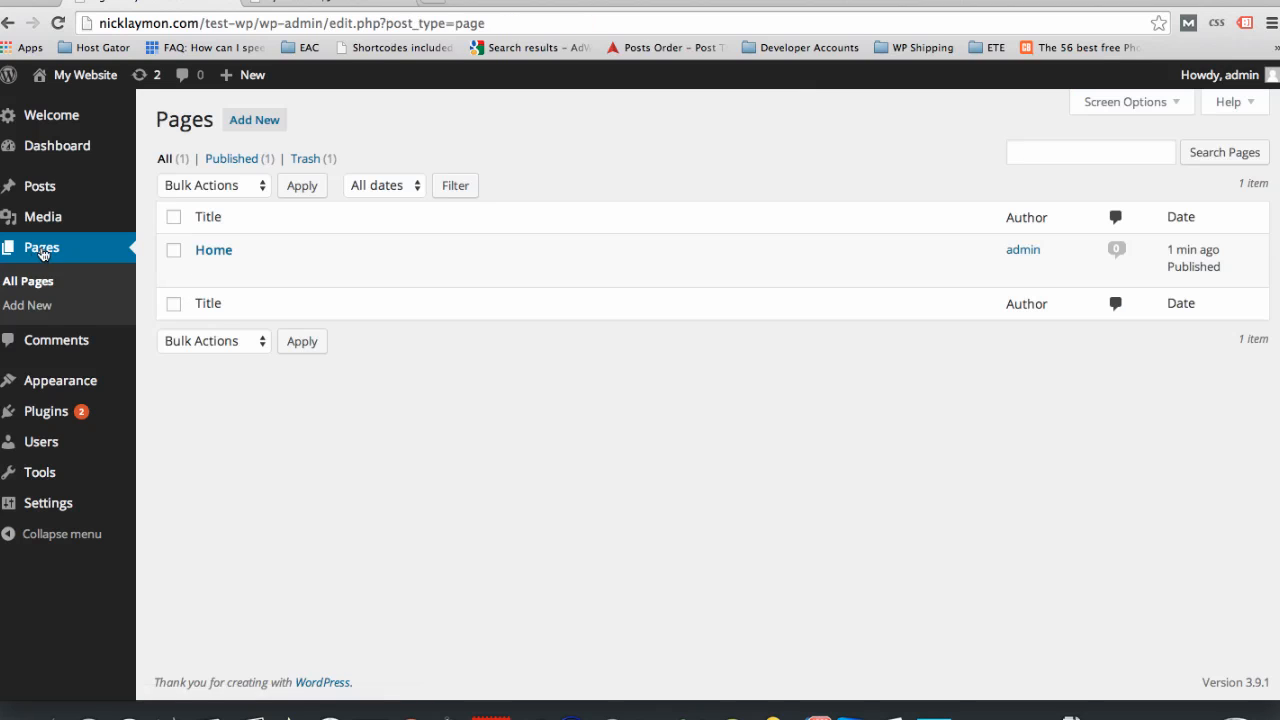
{"action": "mouse_move", "coordinate": [218, 254]}
{"action": "left_click", "coordinate": [249, 271]}
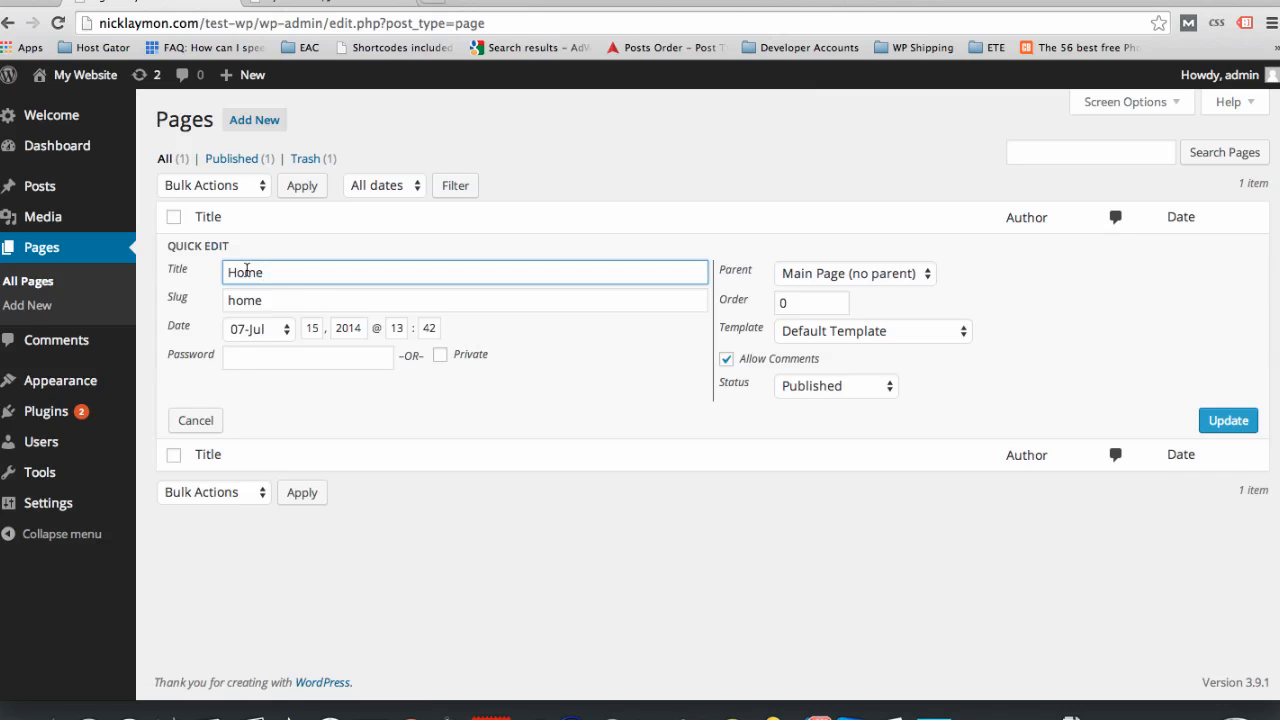
{"action": "left_click", "coordinate": [726, 359]}
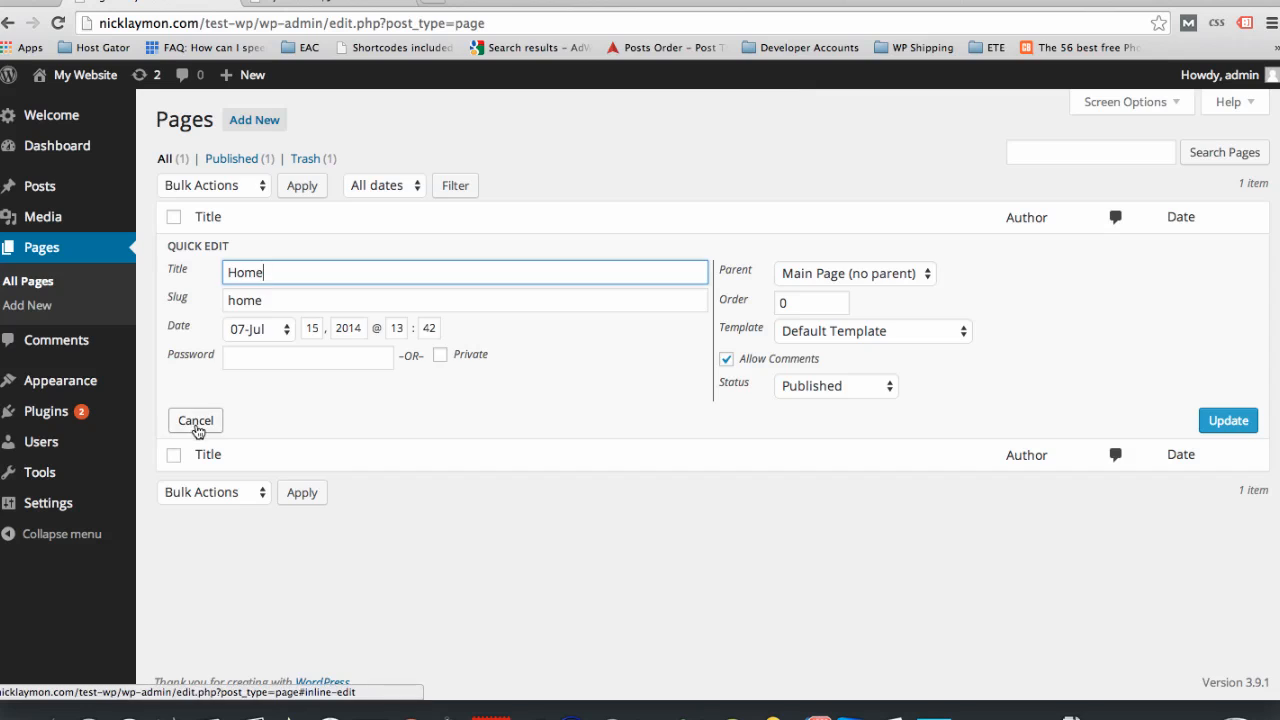
{"action": "left_click", "coordinate": [195, 421]}
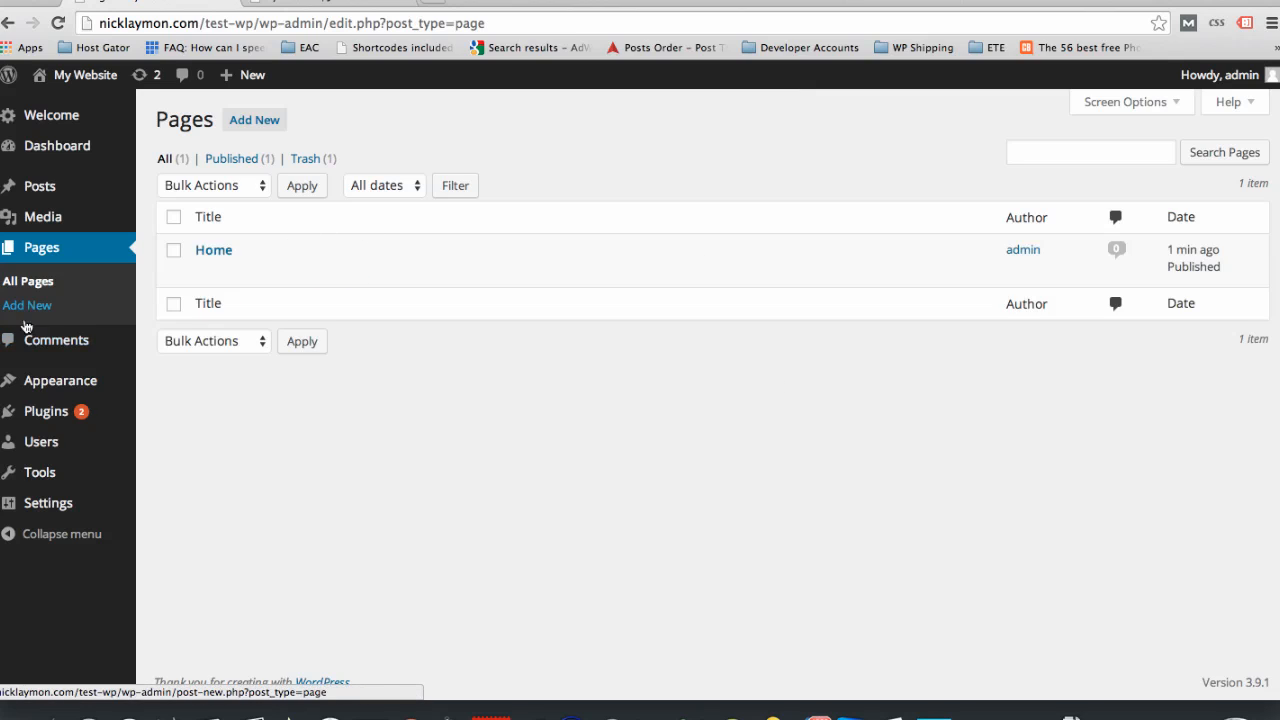
- Create and publish a new page titled "Articles" with the content "This is our blog."
{"action": "mouse_move", "coordinate": [42, 386]}
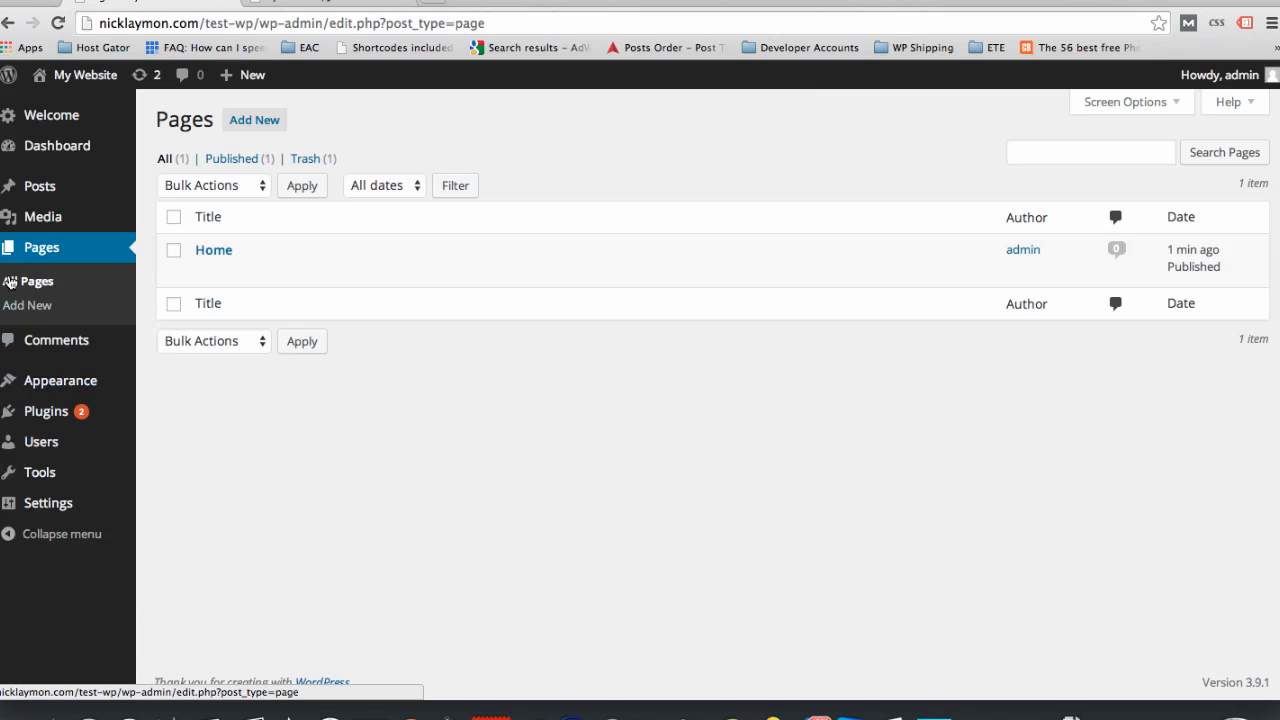
{"action": "left_click", "coordinate": [24, 305]}
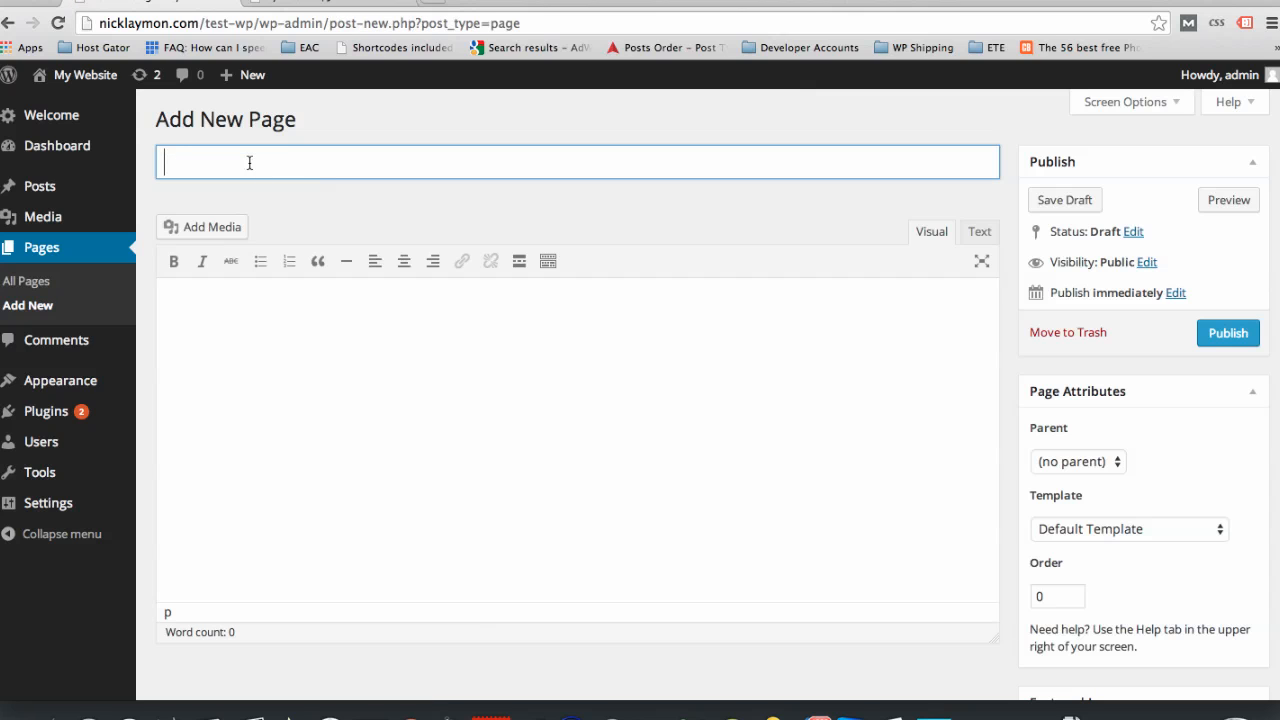
{"action": "type", "text": "Articles"}
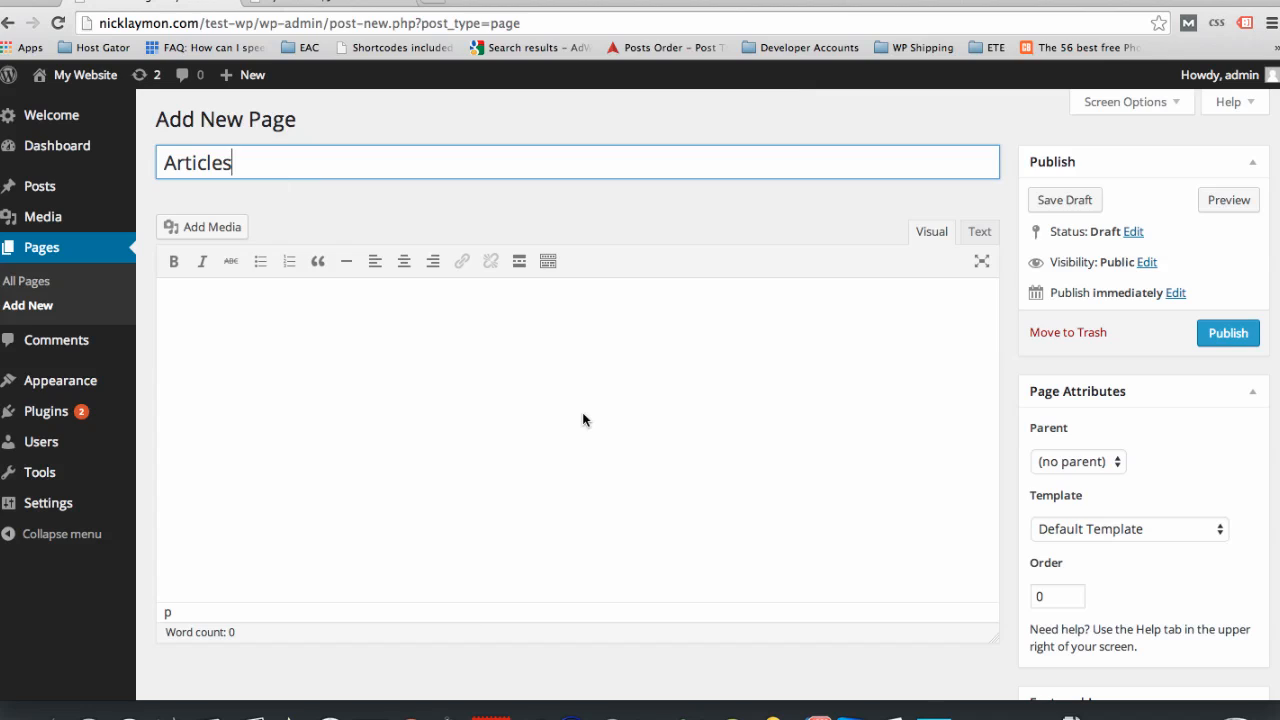
{"action": "key", "text": "Tab"}
{"action": "type", "text": "This i"}
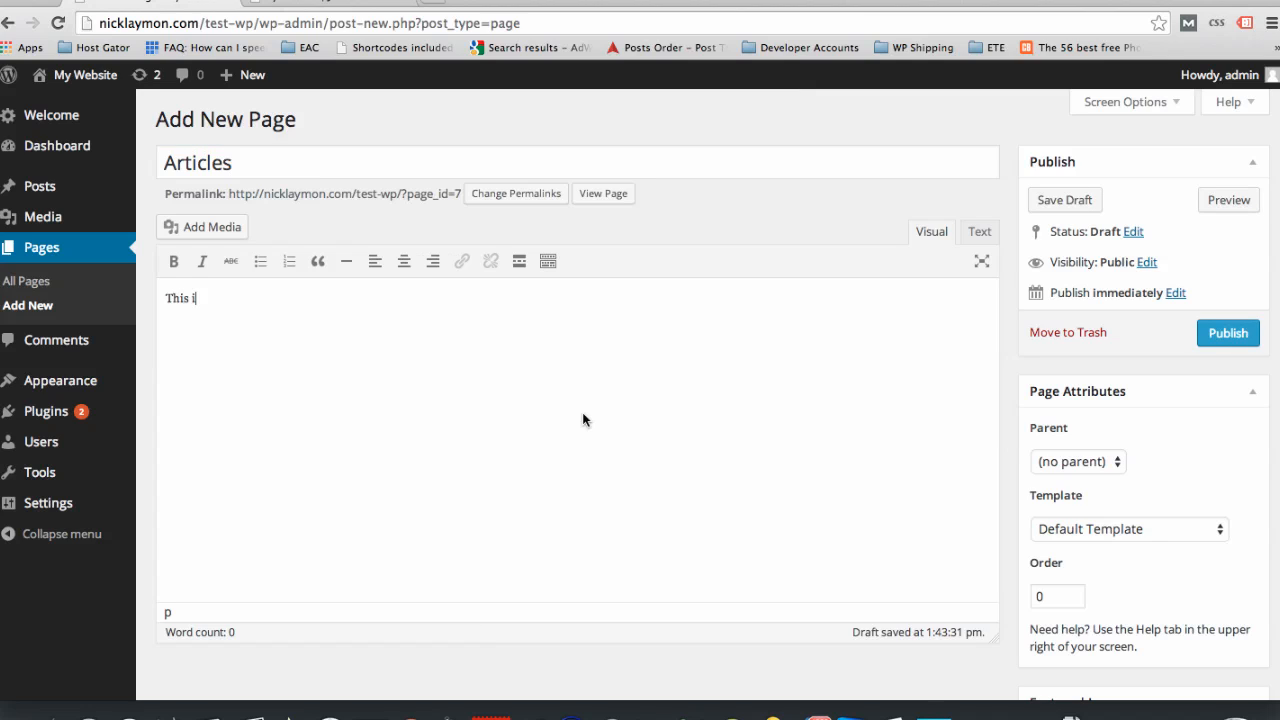
{"action": "type", "text": "s our blog."}
{"action": "left_click", "coordinate": [1228, 338]}
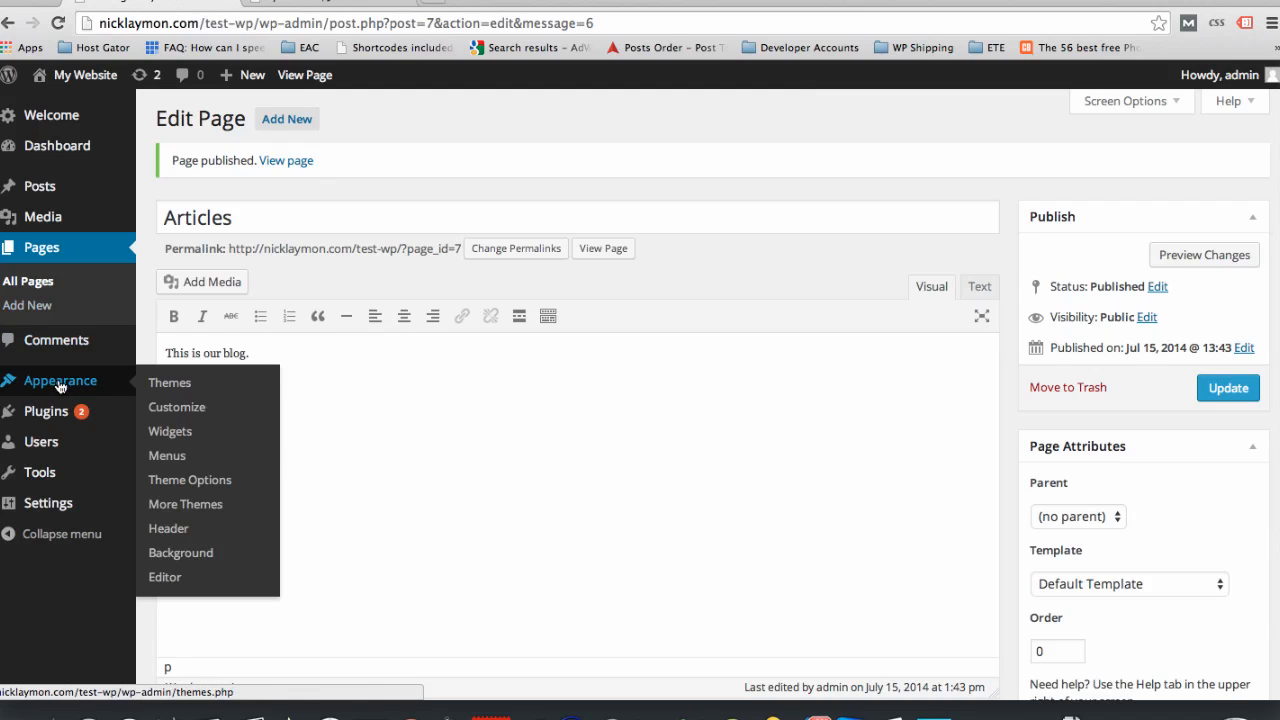
- Open the live customizer for the active Responsive theme
{"action": "left_click", "coordinate": [180, 415]}
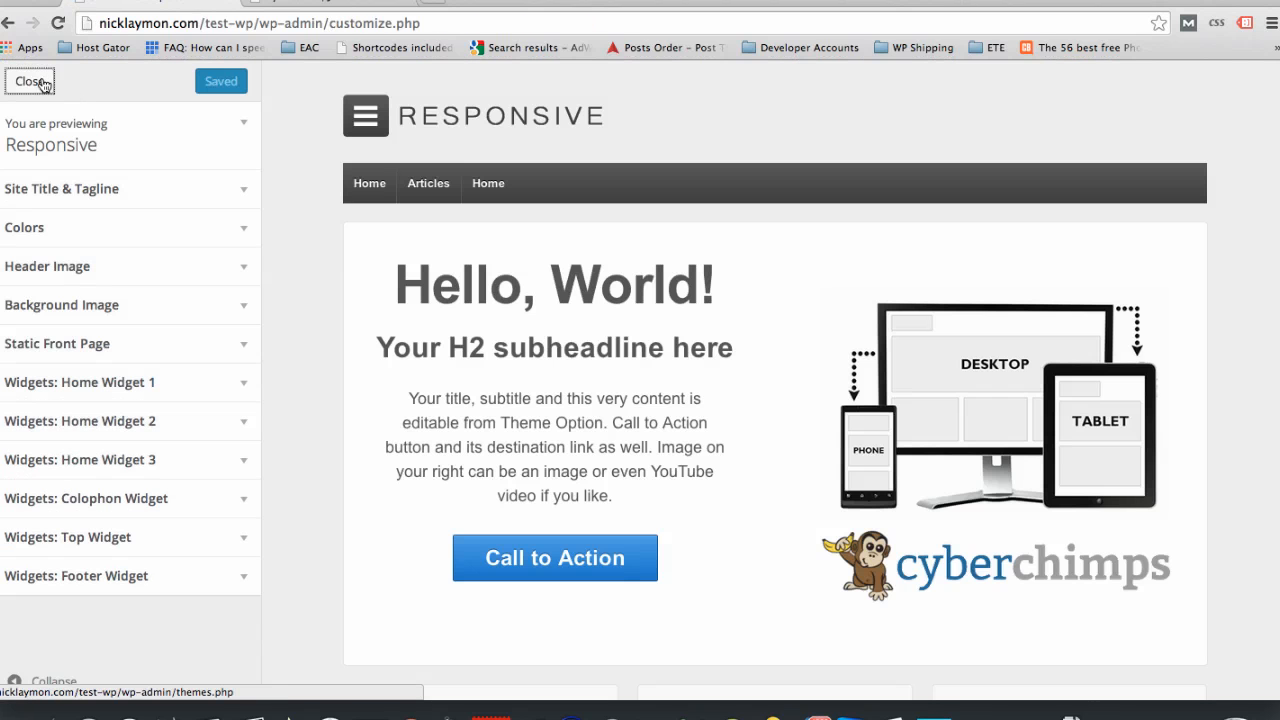
{"action": "left_click", "coordinate": [48, 84]}
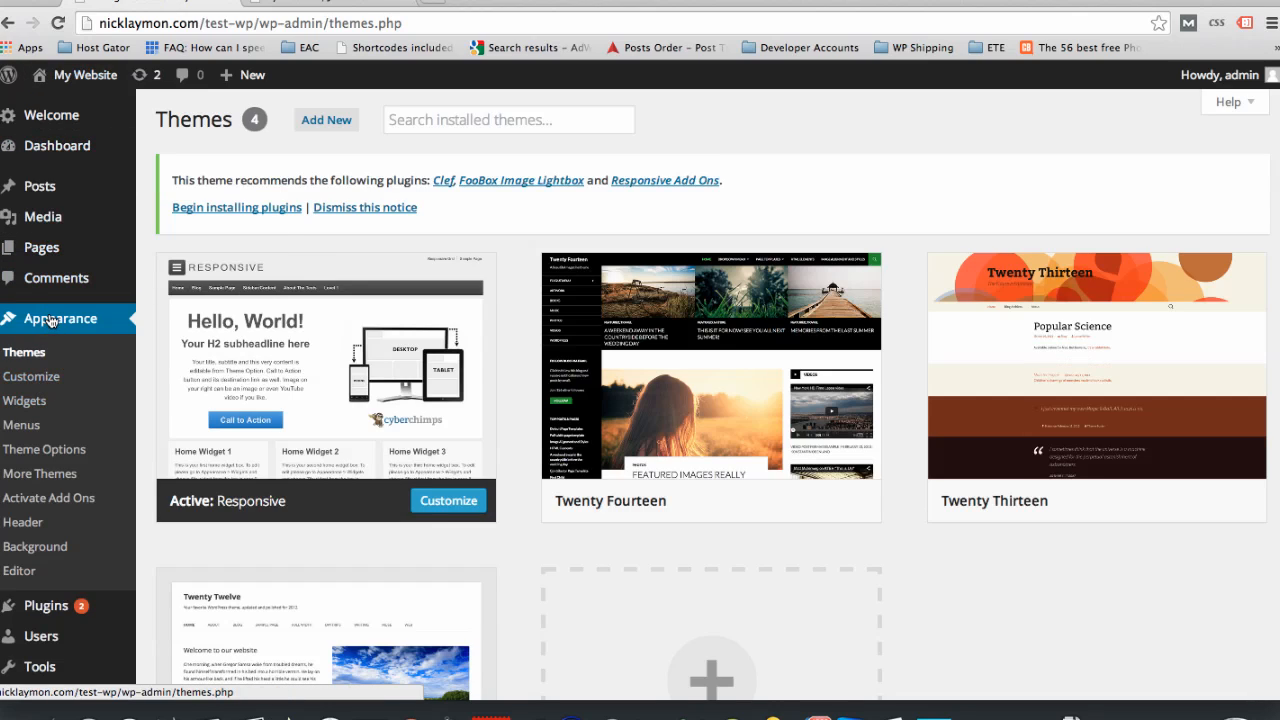
{"action": "left_click", "coordinate": [33, 379]}
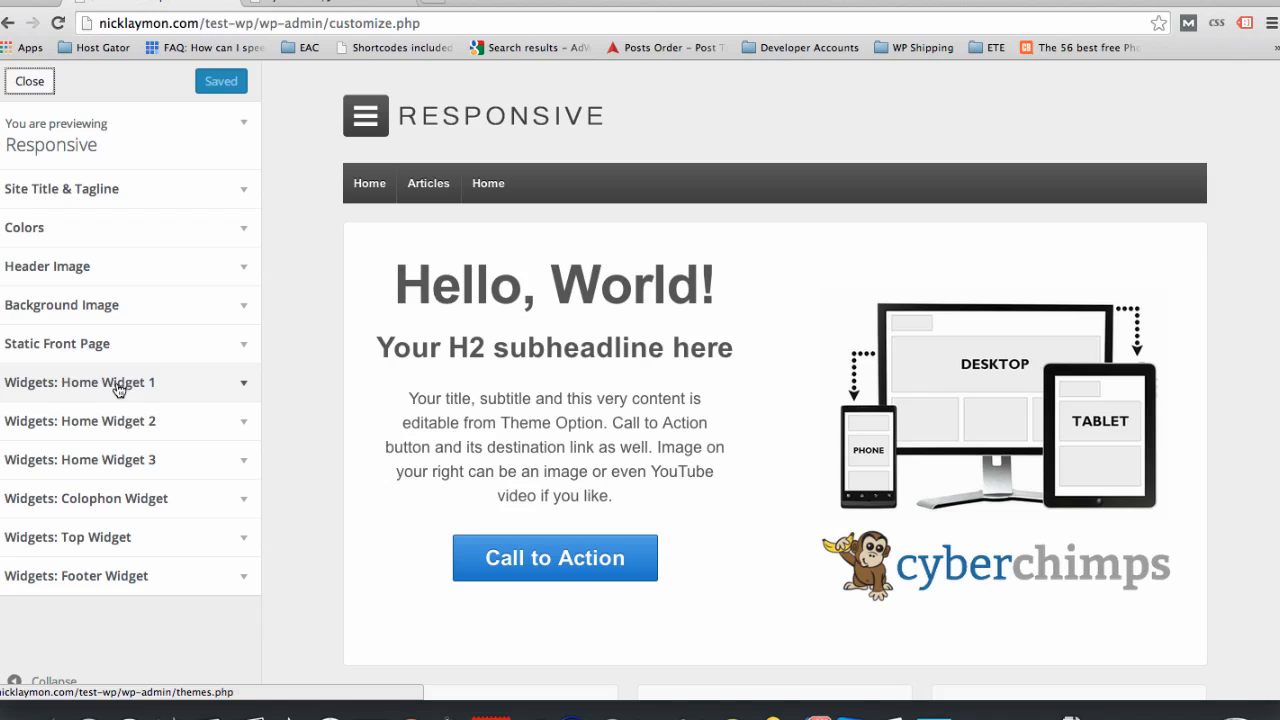
- Set the site title to "Laymon Designs Sample" and the tagline to "Learn Stuff Yo!!"
{"action": "left_click", "coordinate": [108, 200]}
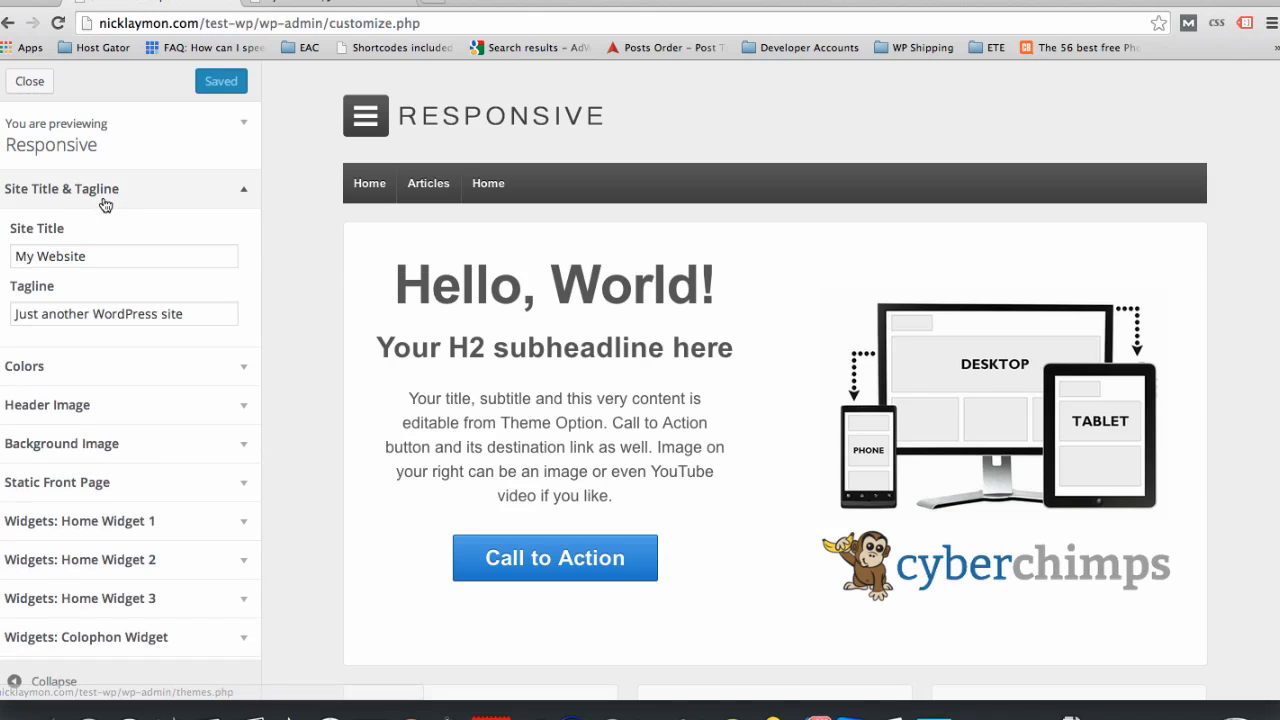
{"action": "left_click", "coordinate": [105, 250]}
{"action": "key", "text": "super+a"}
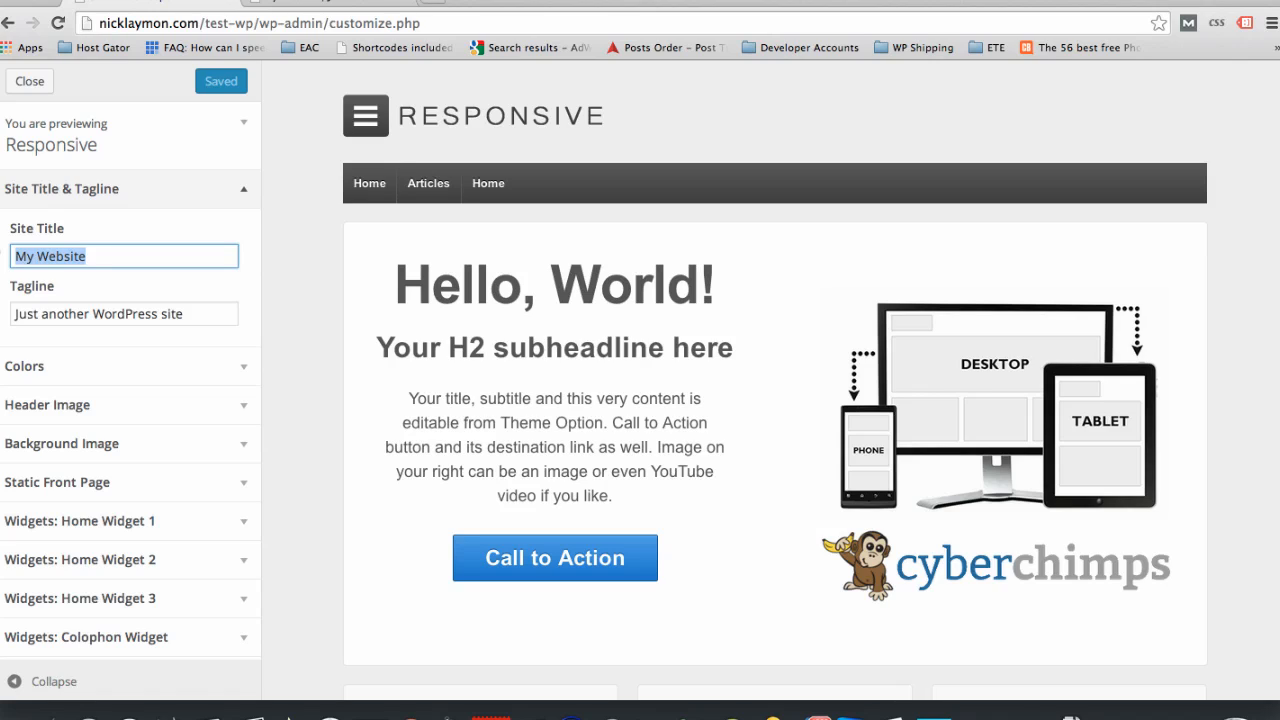
{"action": "type", "text": "Laymon D"}
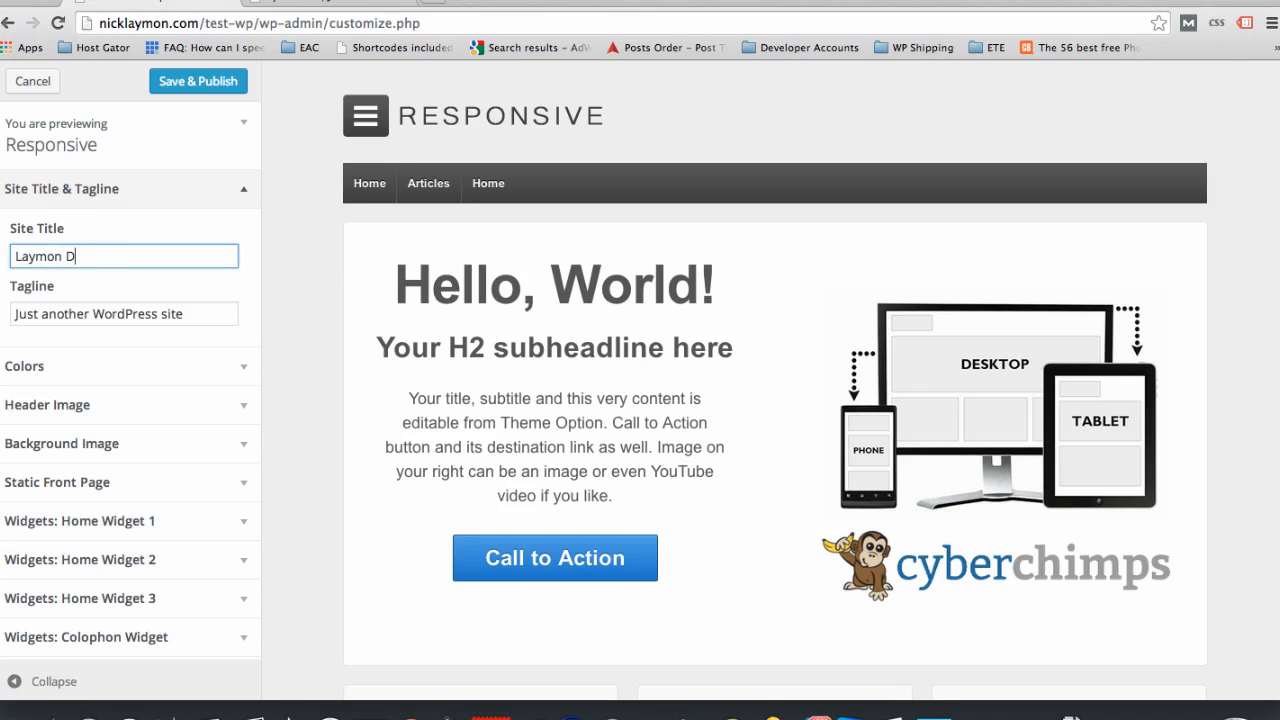
{"action": "type", "text": "esigns"}
{"action": "left_click_drag", "start_coordinate": [189, 312], "coordinate": [4, 308]}
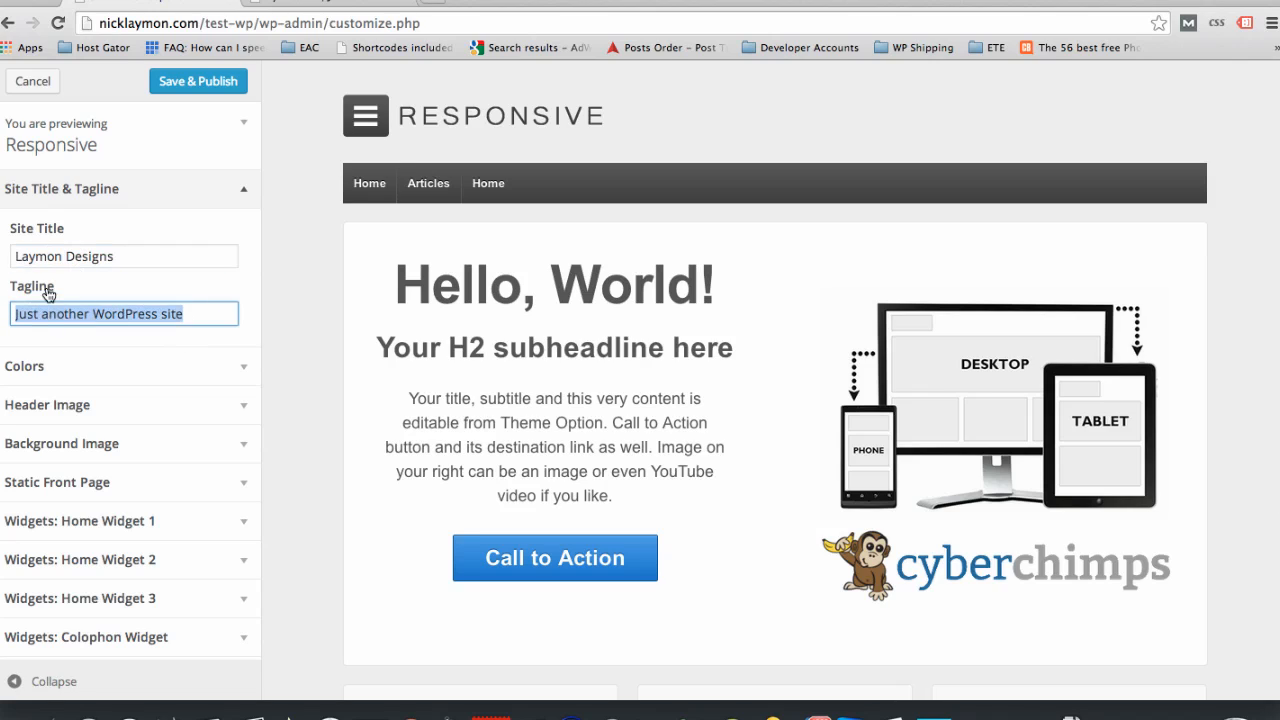
{"action": "left_click", "coordinate": [141, 253]}
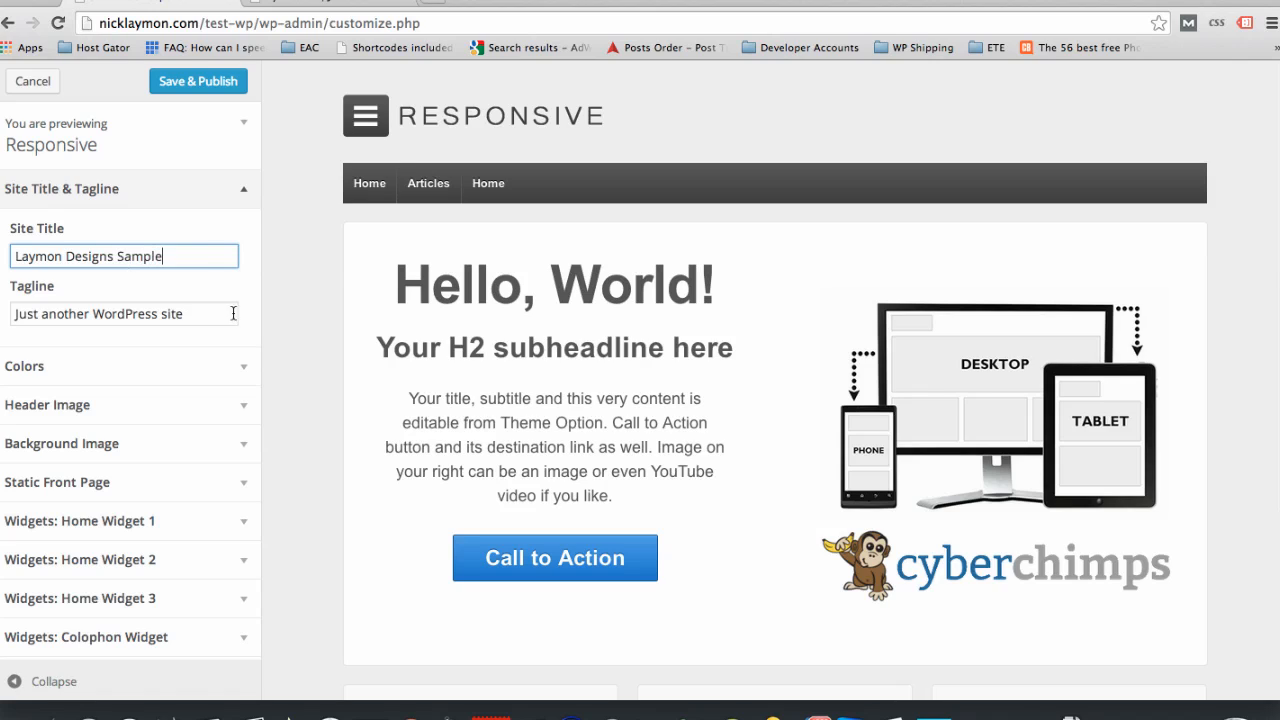
{"action": "left_click_drag", "start_coordinate": [220, 318], "coordinate": [12, 312]}
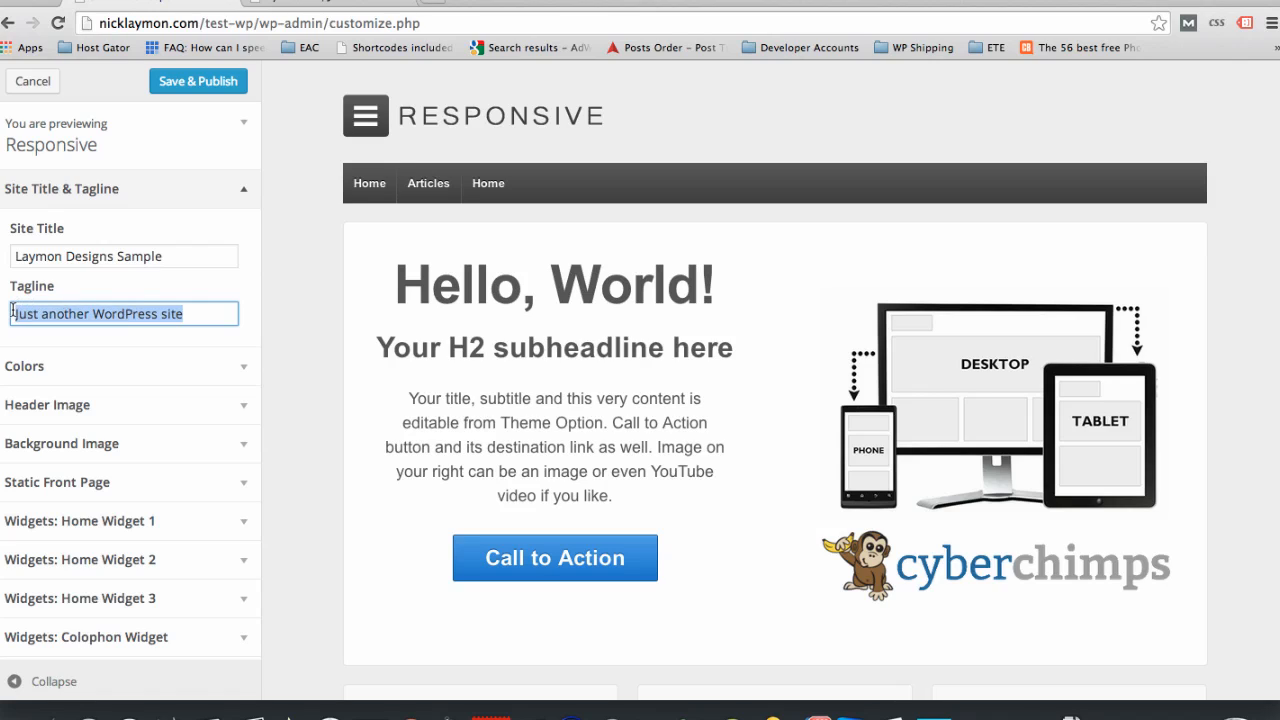
{"action": "type", "text": "Learn Stuff Yo!!"}
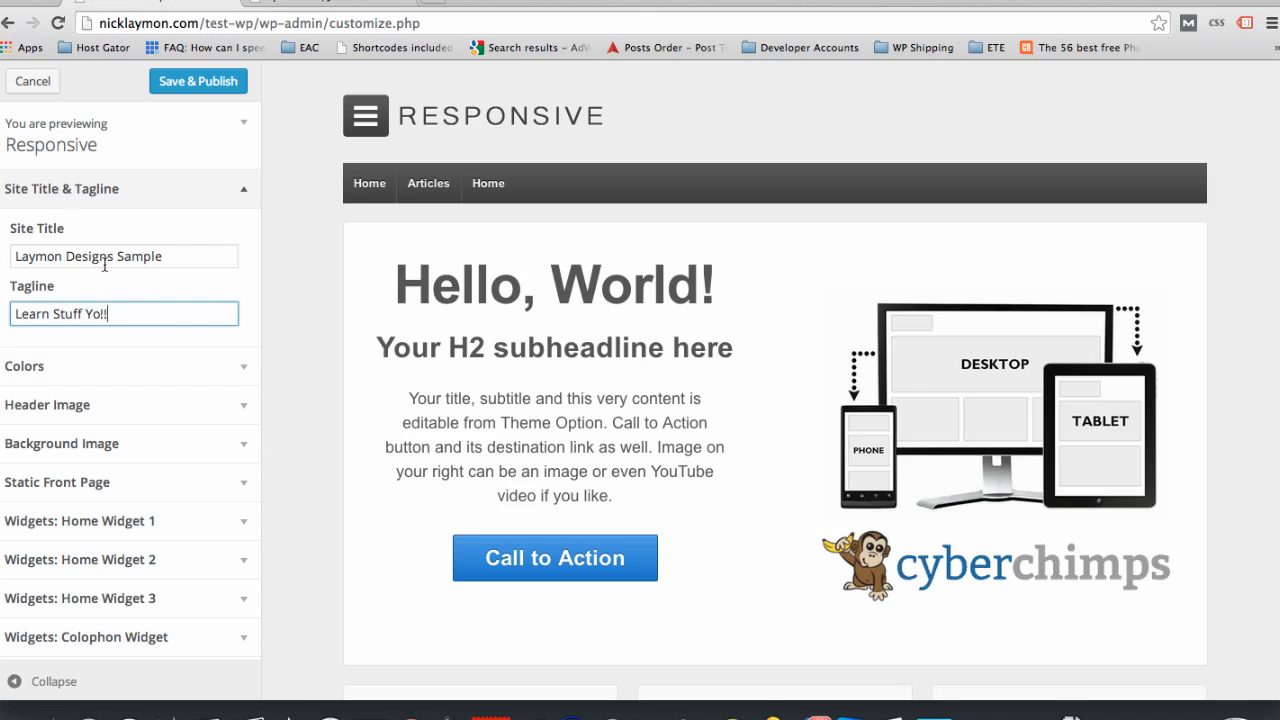
- Set the site's background color to the green preset #81d742
{"action": "left_click", "coordinate": [99, 370]}
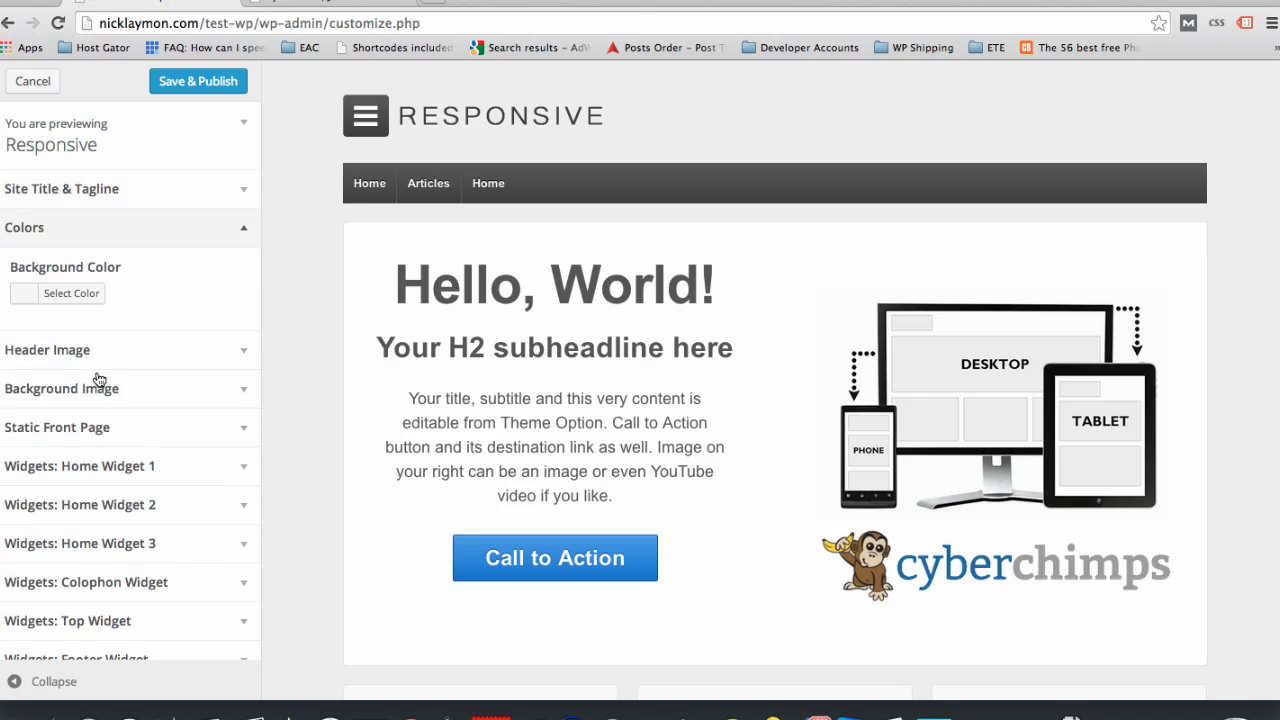
{"action": "left_click", "coordinate": [26, 291]}
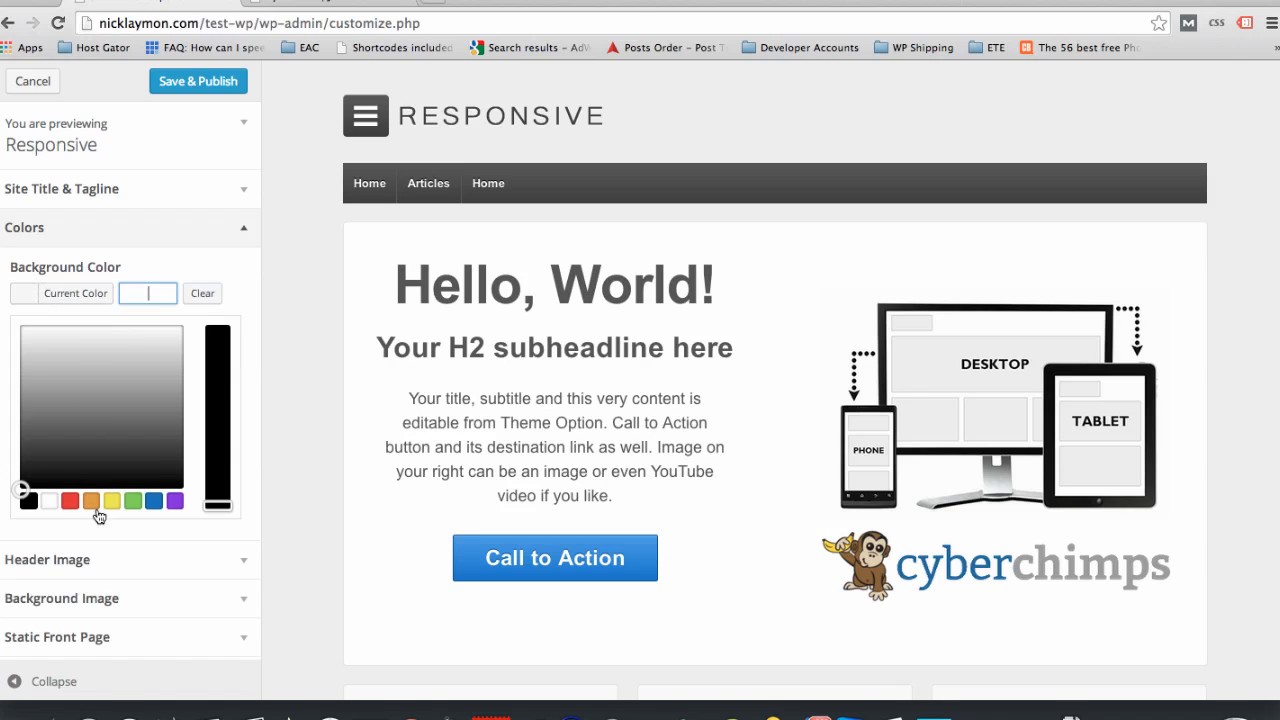
{"action": "left_click", "coordinate": [134, 501]}
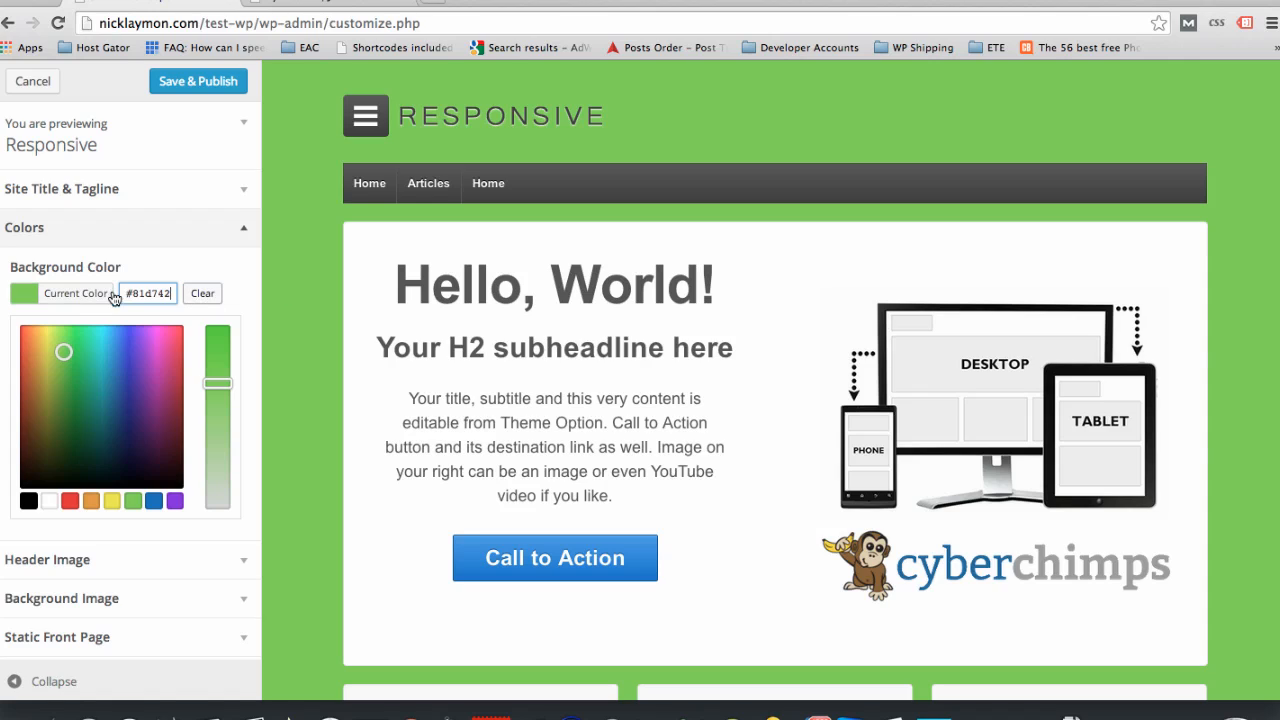
{"action": "left_click", "coordinate": [247, 230]}
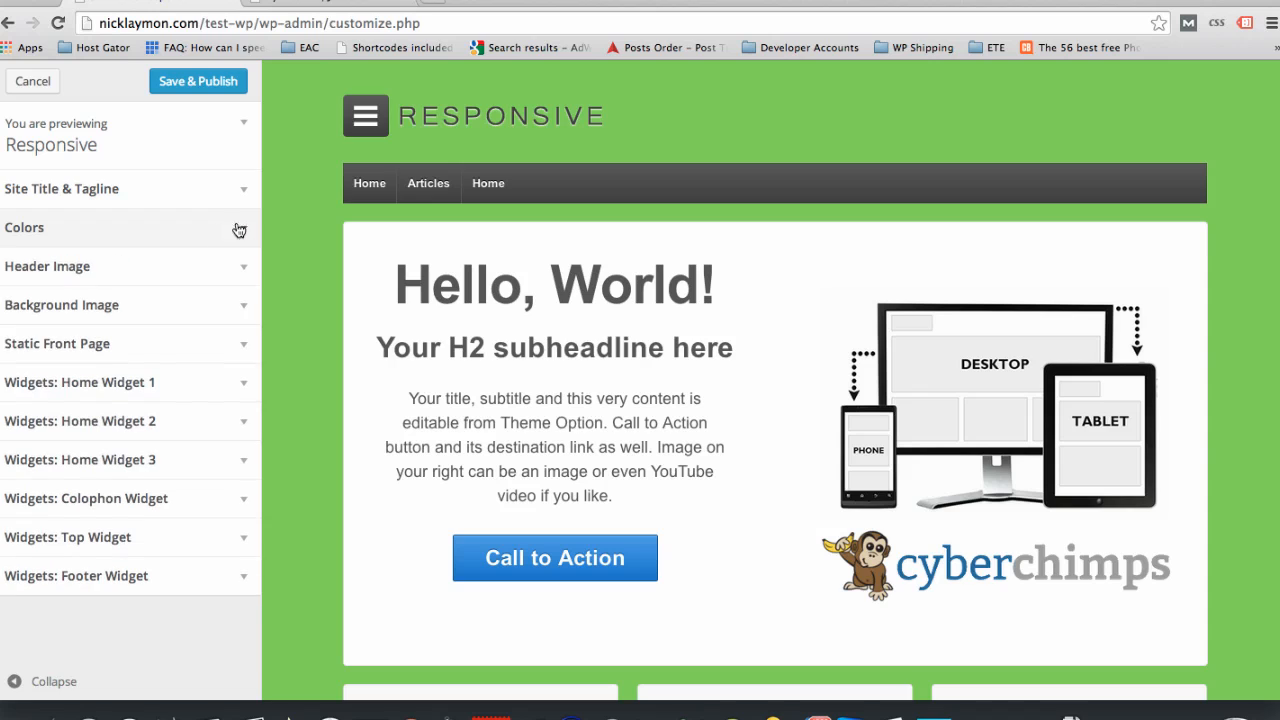
- Upload badge-white.png from the laymondesigns2013 folder inside Webs as a new header image
{"action": "left_click", "coordinate": [80, 270]}
{"action": "scroll", "coordinate": [120, 375], "scroll_direction": "down", "scroll_amount": 2}
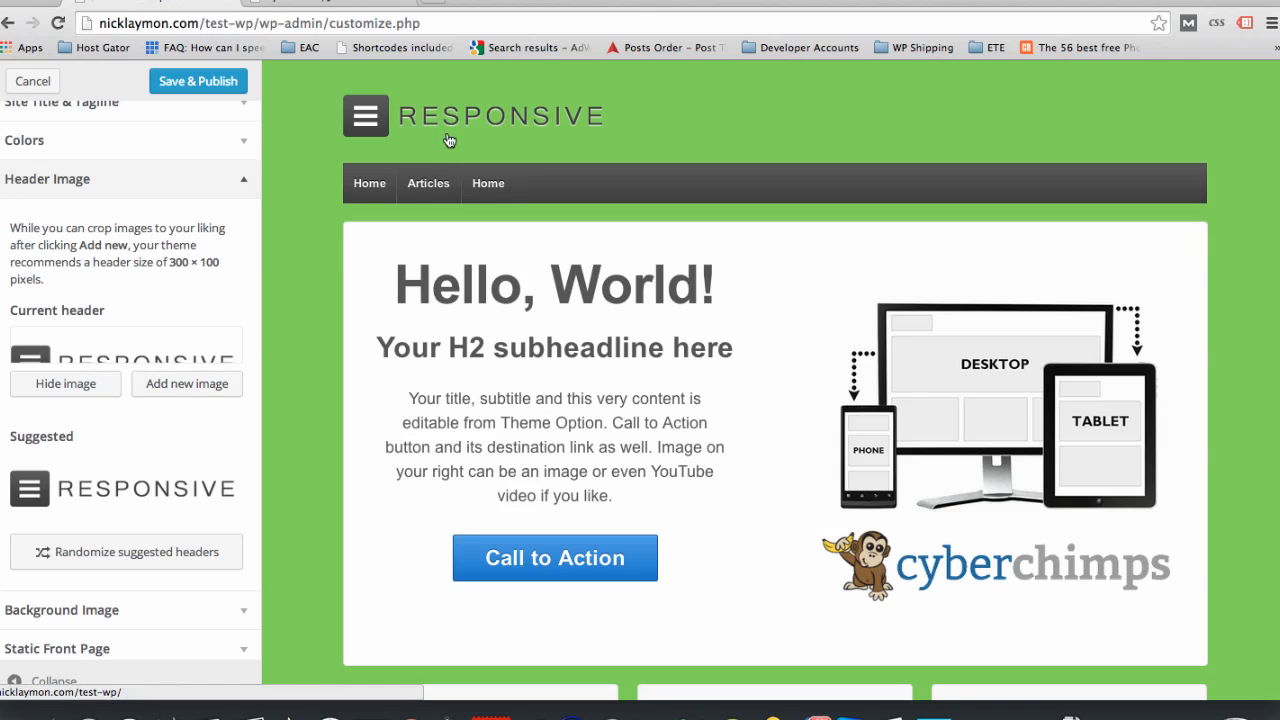
{"action": "left_click", "coordinate": [181, 392]}
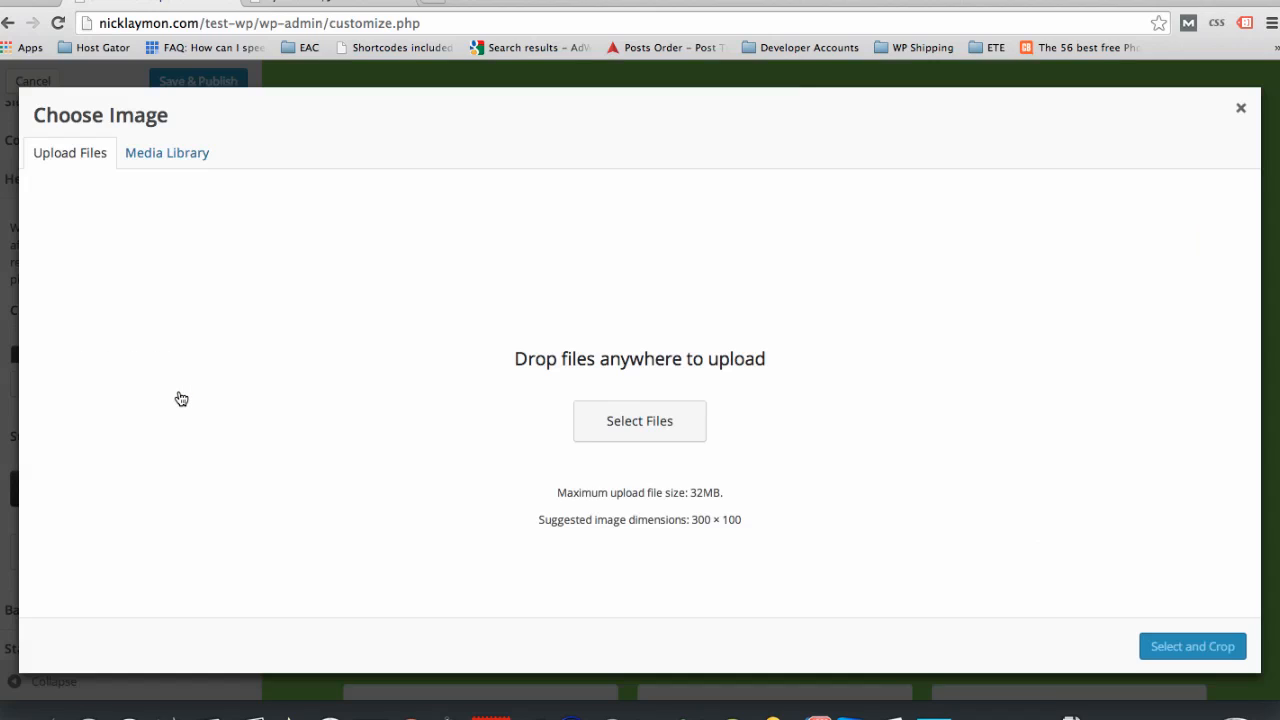
{"action": "left_click", "coordinate": [617, 420]}
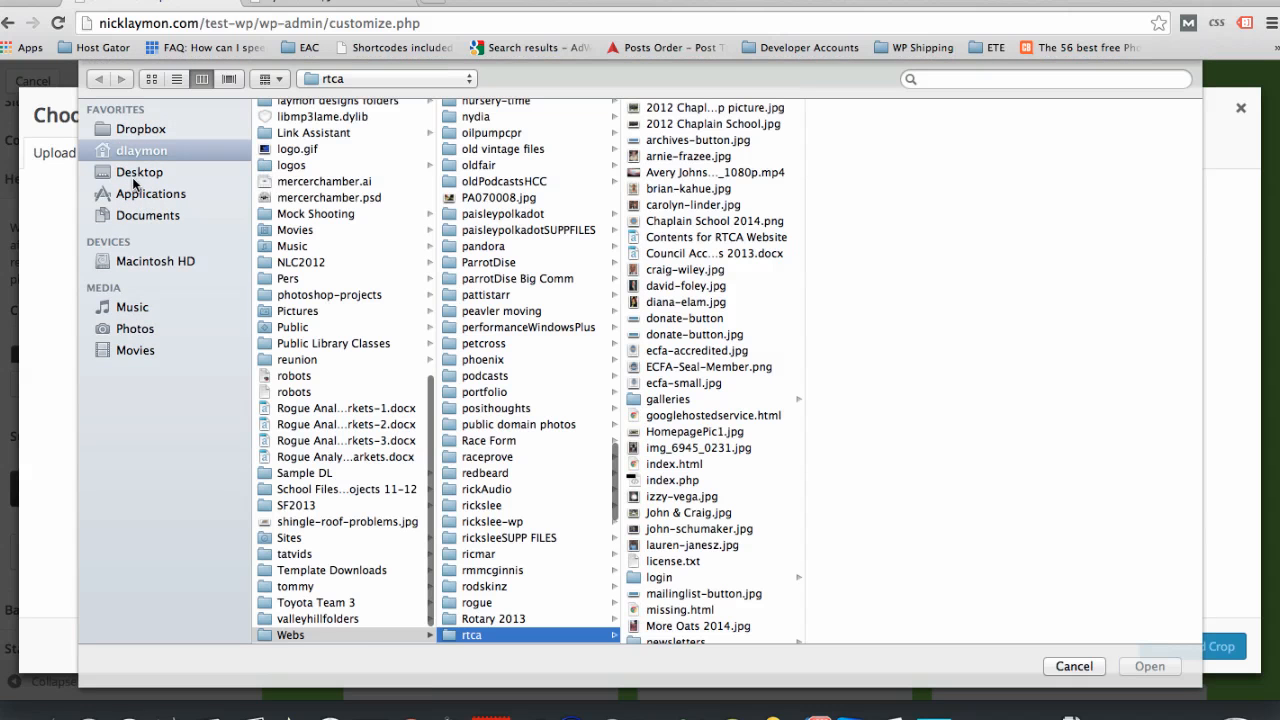
{"action": "scroll", "coordinate": [335, 375], "scroll_direction": "down", "scroll_amount": 2}
{"action": "scroll", "coordinate": [335, 370], "scroll_direction": "up", "scroll_amount": 2}
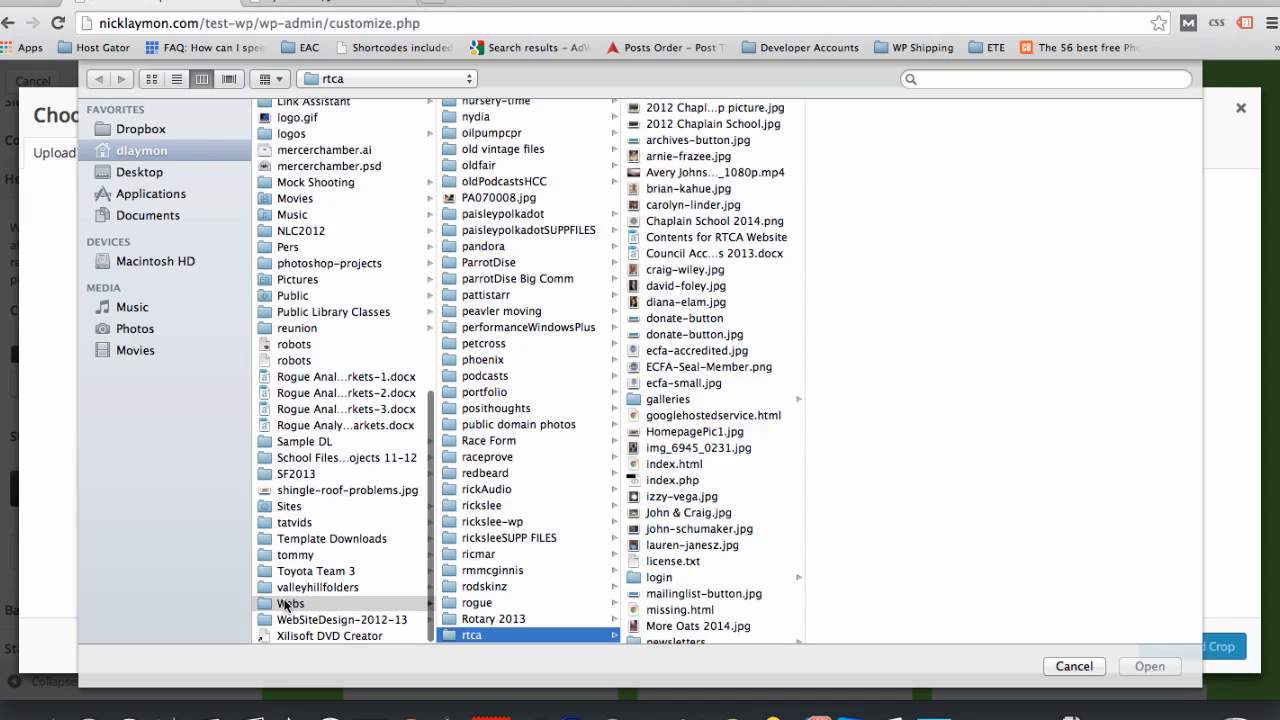
{"action": "scroll", "coordinate": [490, 496], "scroll_direction": "up", "scroll_amount": 7}
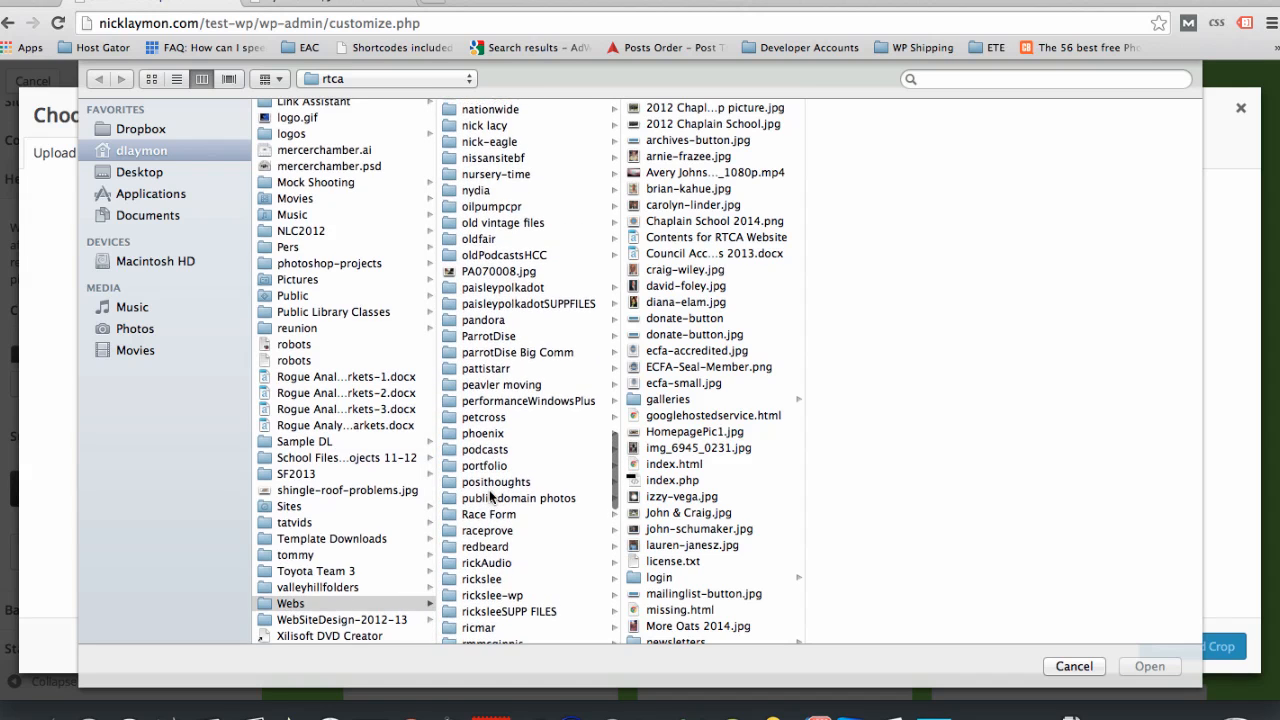
{"action": "scroll", "coordinate": [490, 496], "scroll_direction": "up", "scroll_amount": 7}
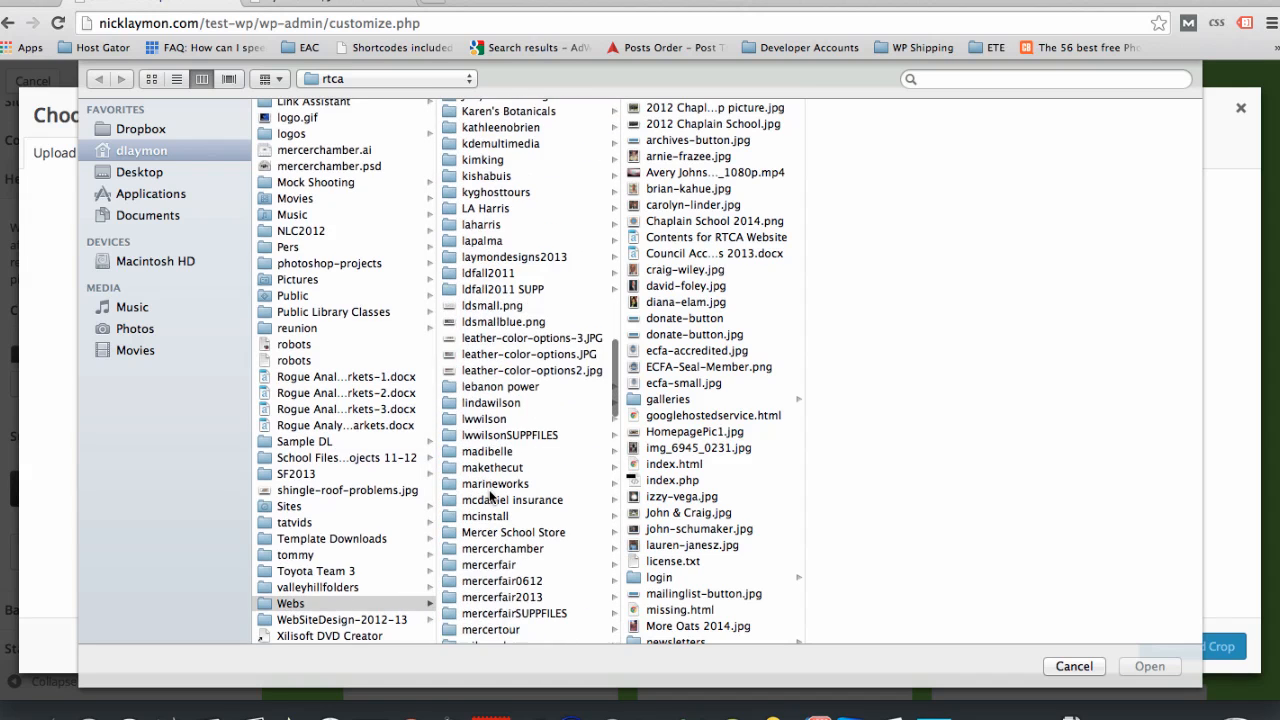
{"action": "scroll", "coordinate": [490, 496], "scroll_direction": "up", "scroll_amount": 2}
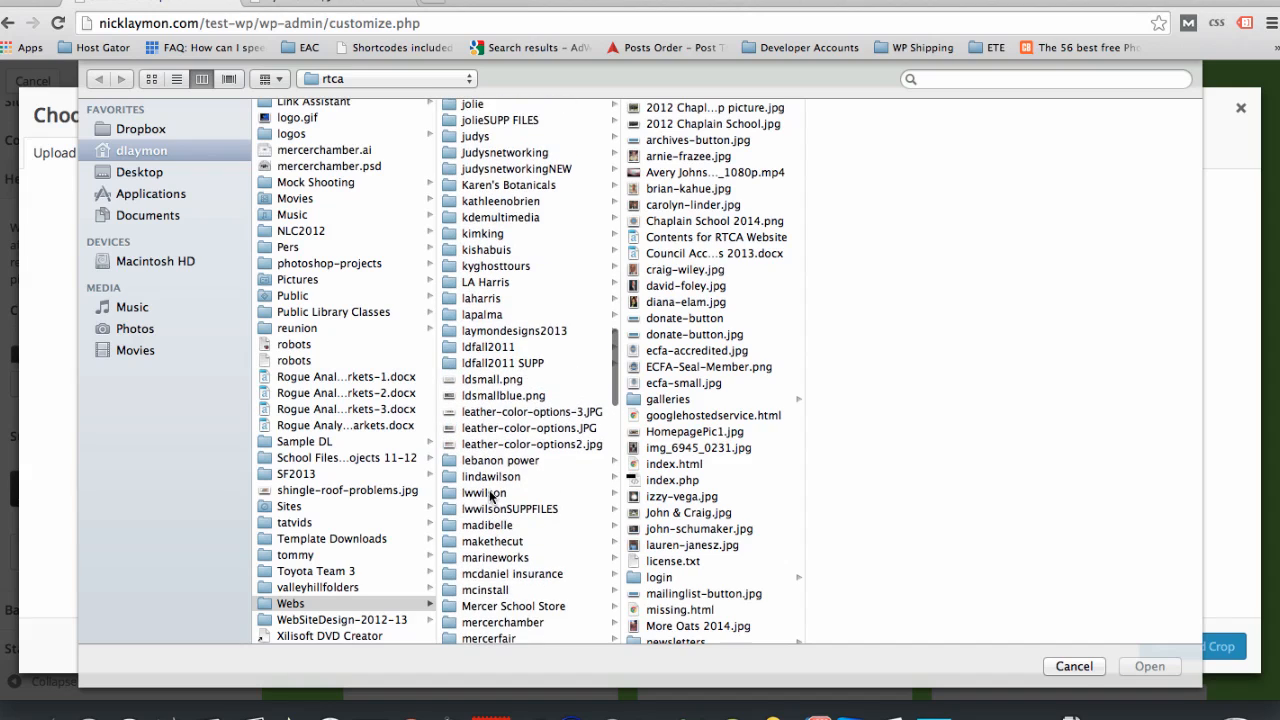
{"action": "left_click", "coordinate": [500, 332]}
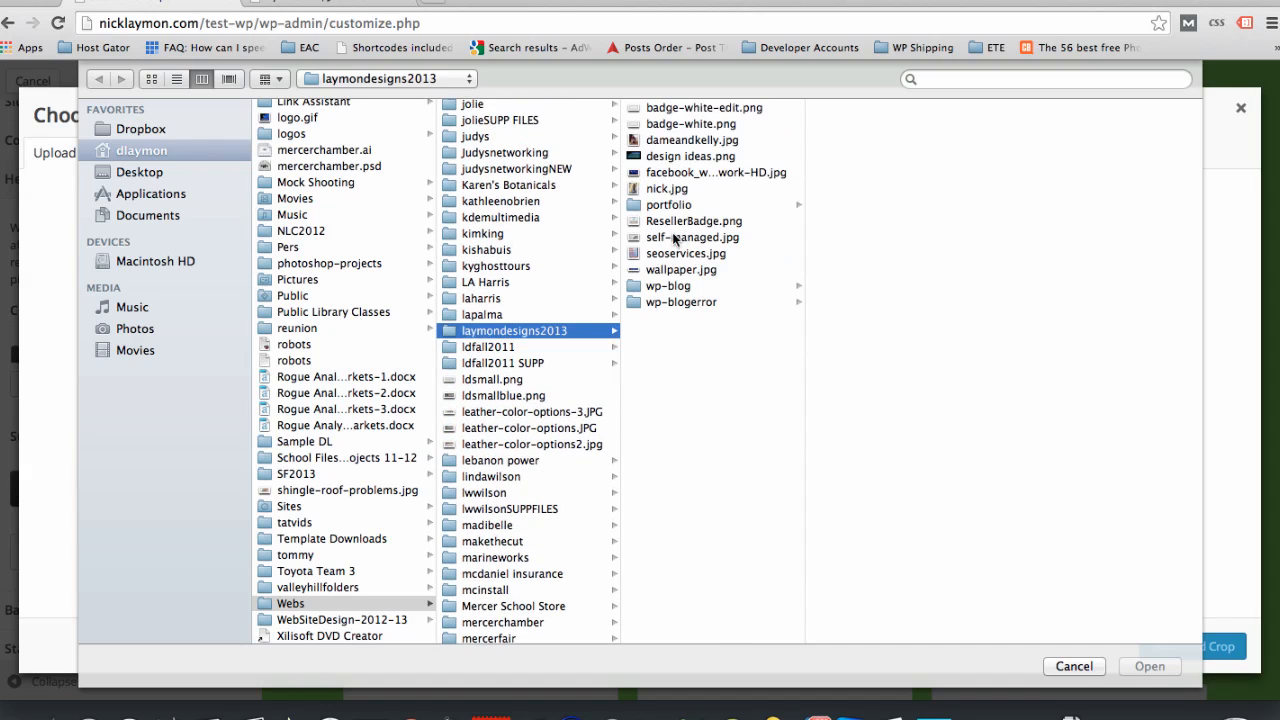
{"action": "left_click", "coordinate": [667, 174]}
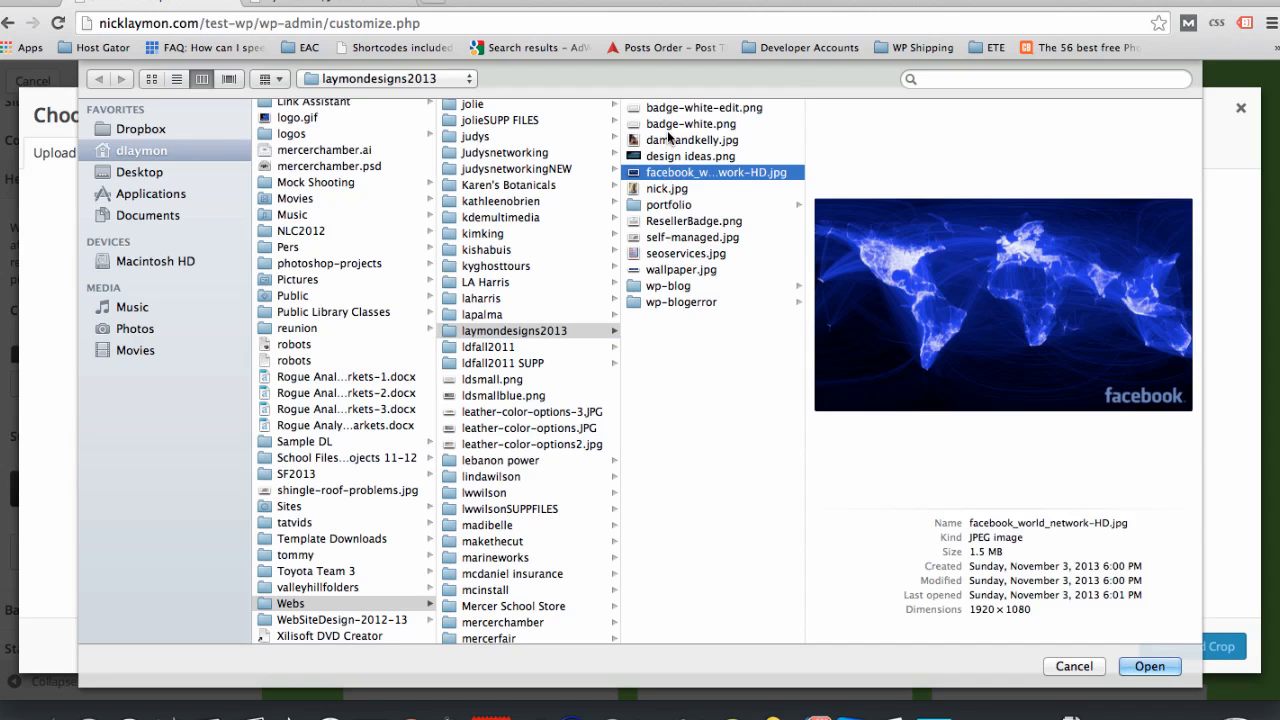
{"action": "left_click", "coordinate": [672, 125]}
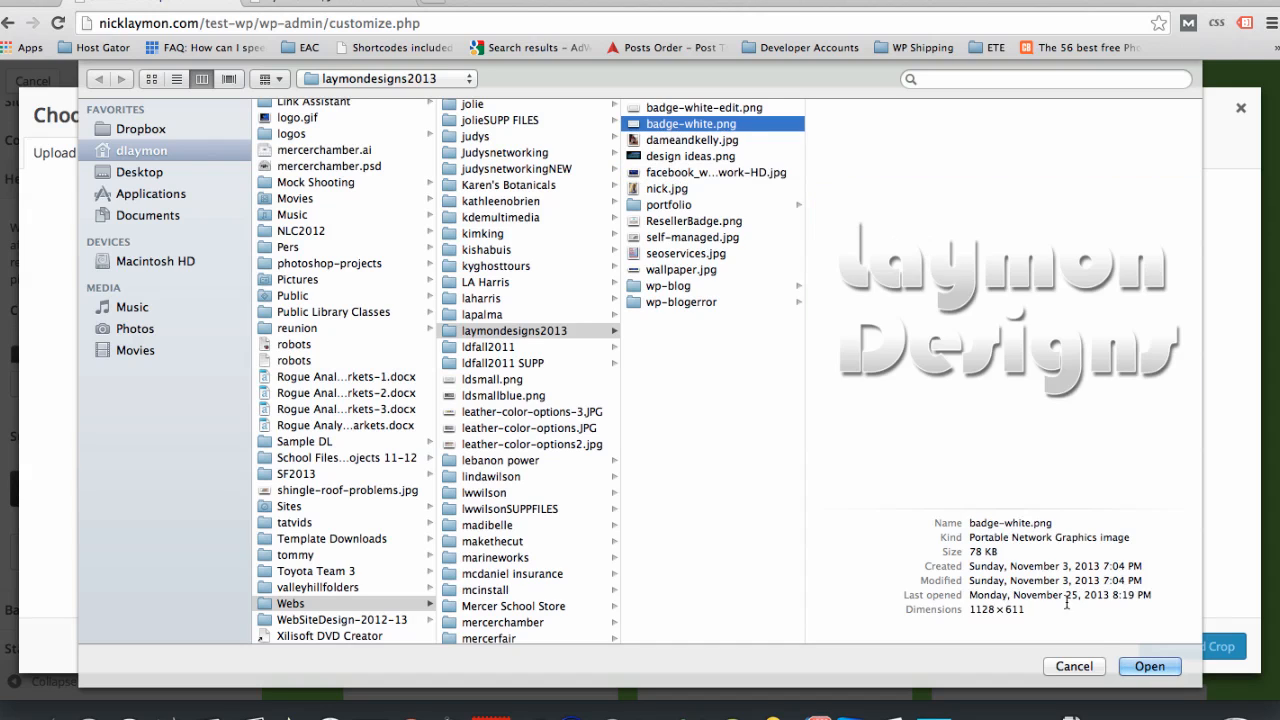
{"action": "left_click", "coordinate": [1148, 666]}
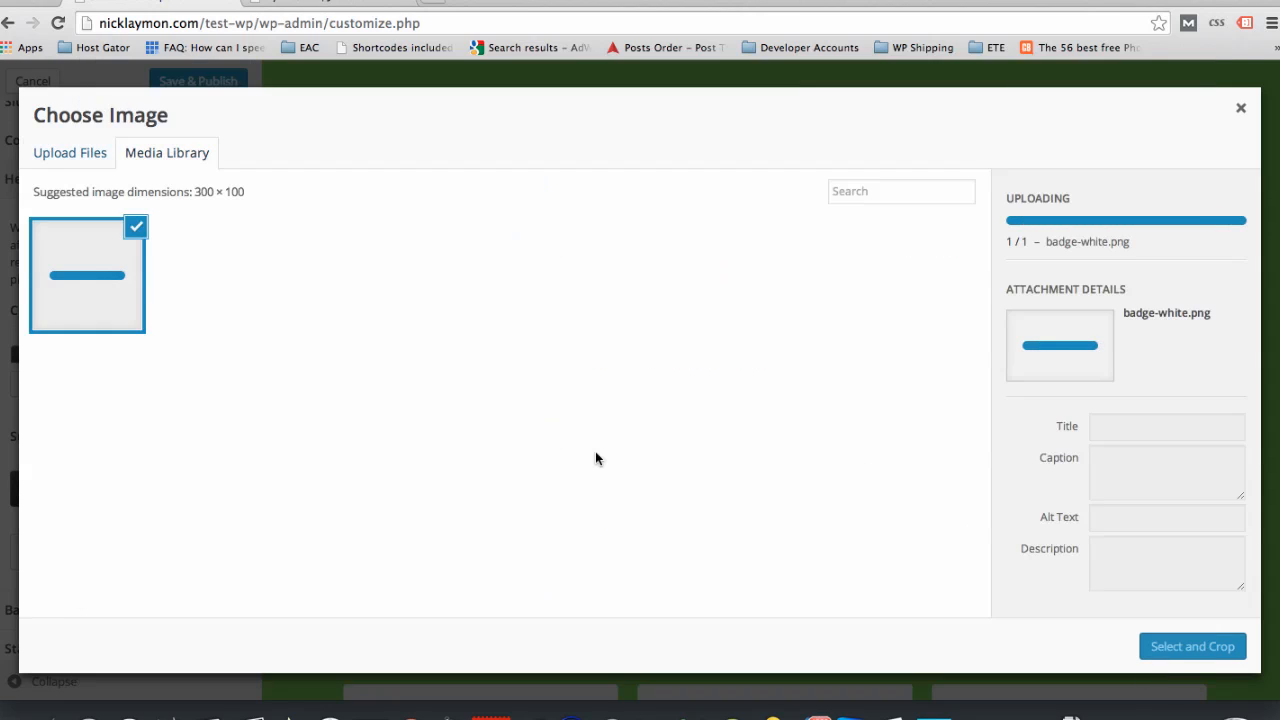
- Try a lower crop area on the Laymon Designs logo, but apply it as the header uncropped
{"action": "left_click", "coordinate": [1183, 646]}
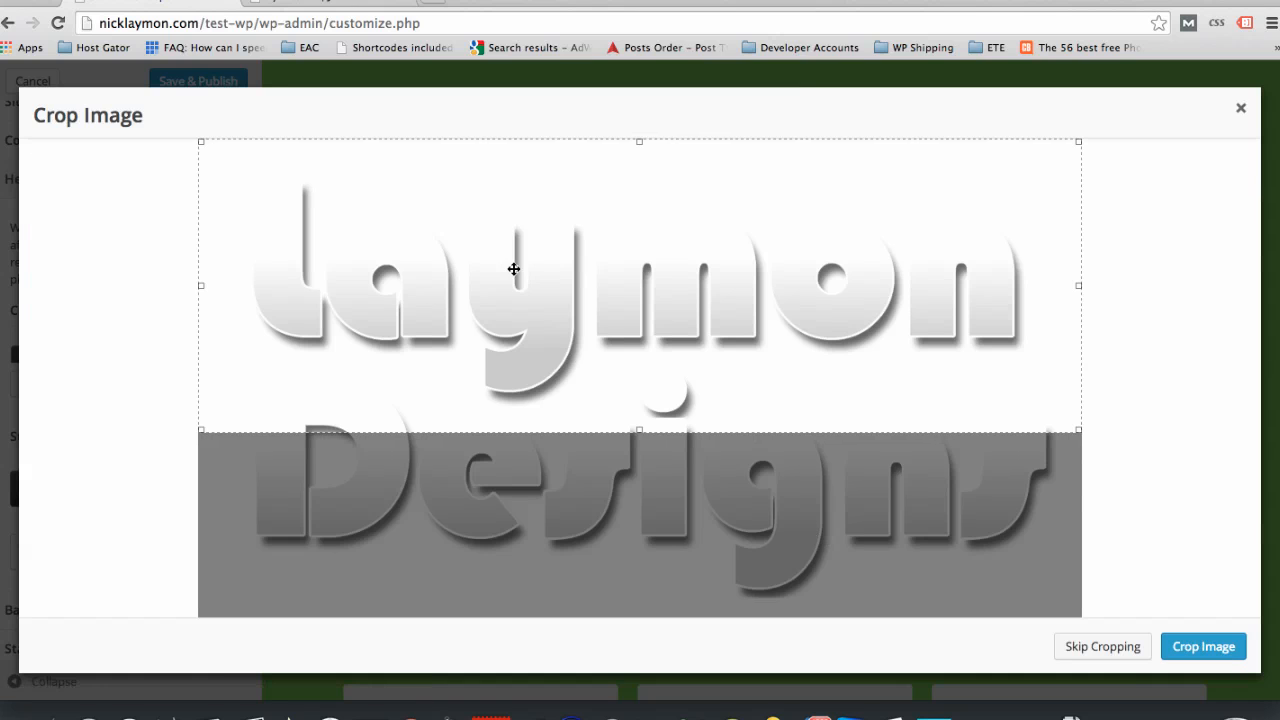
{"action": "left_click_drag", "start_coordinate": [514, 266], "coordinate": [526, 366]}
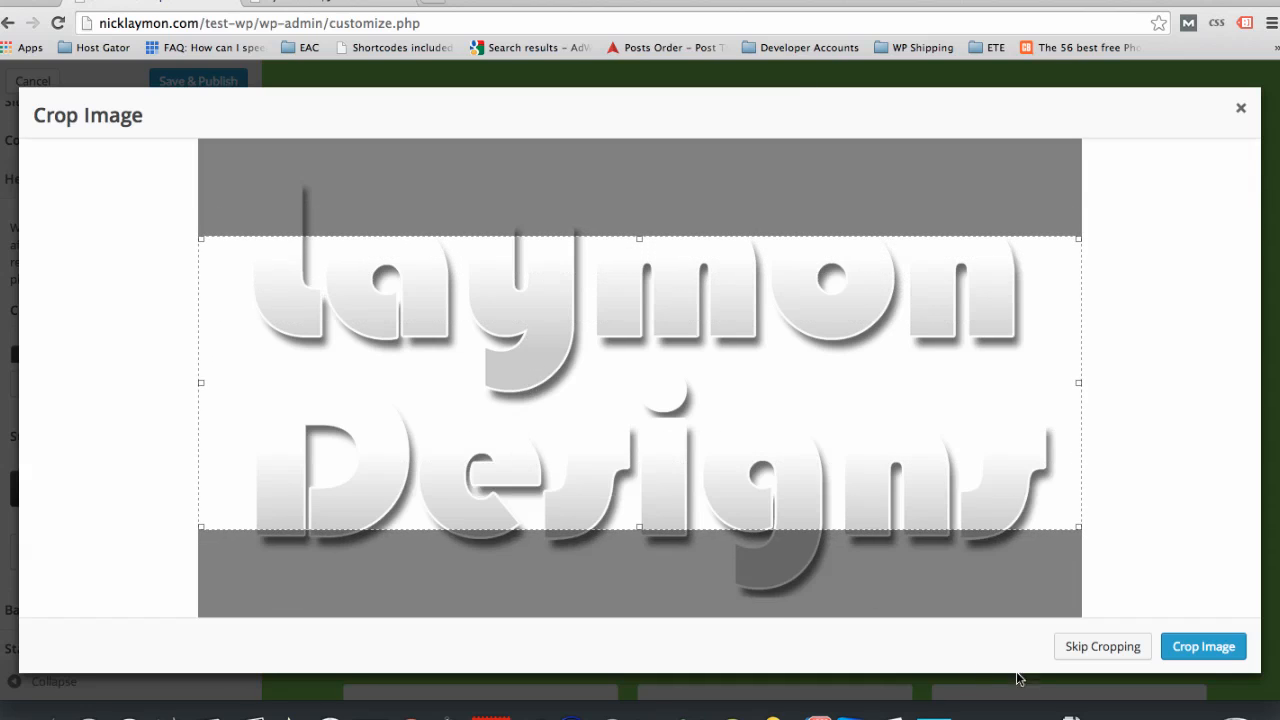
{"action": "left_click", "coordinate": [1101, 647]}
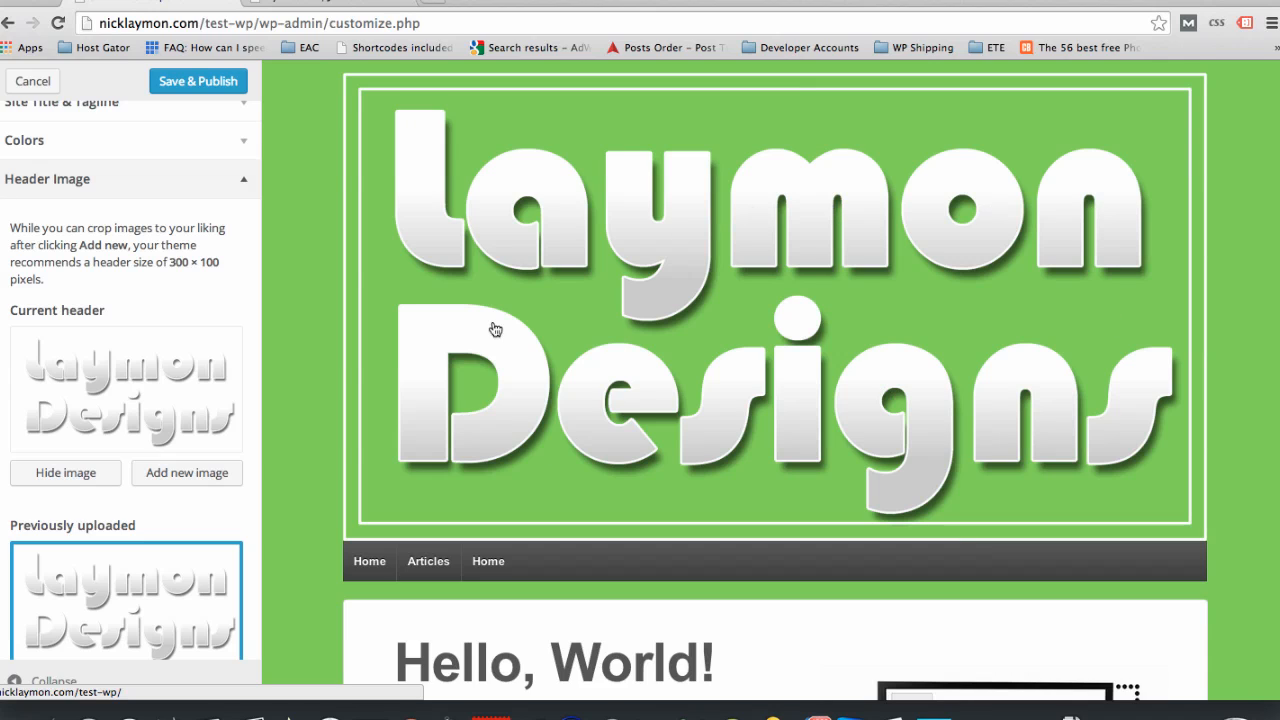
- Preview images in the laymondesigns2013 folder and upload wallpaper.jpg as another header image
{"action": "left_click", "coordinate": [200, 485]}
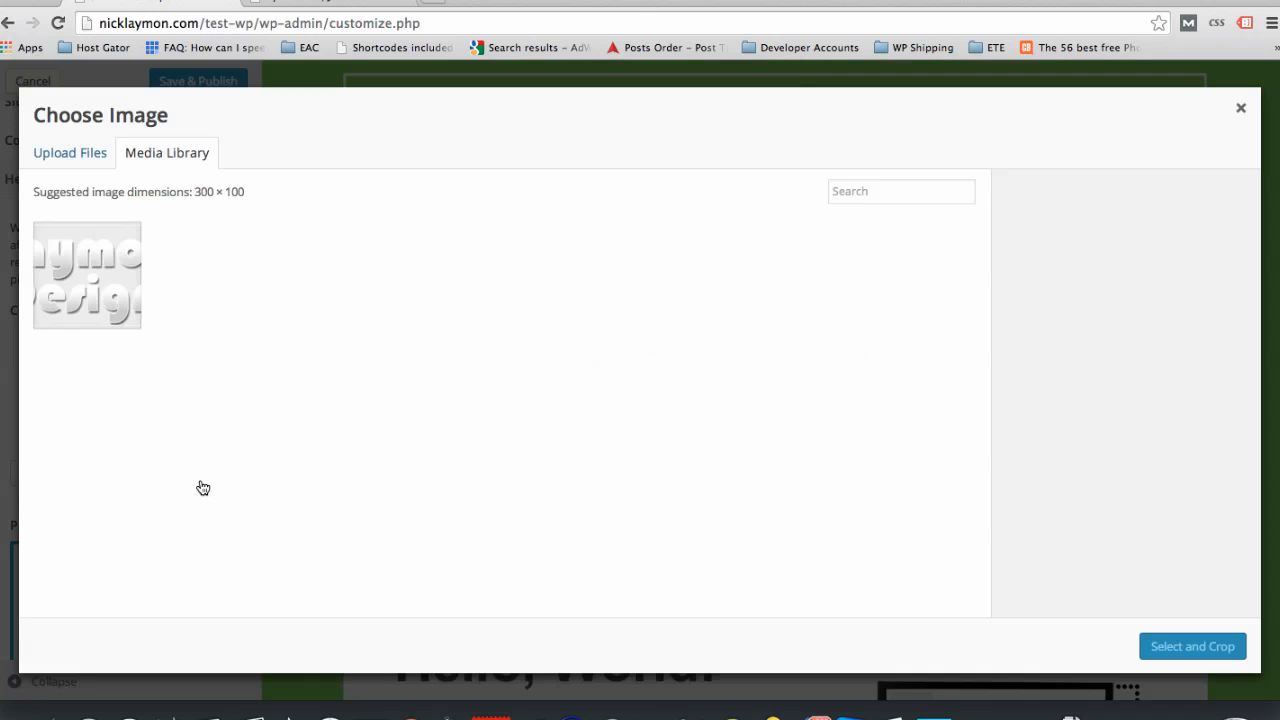
{"action": "left_click", "coordinate": [69, 161]}
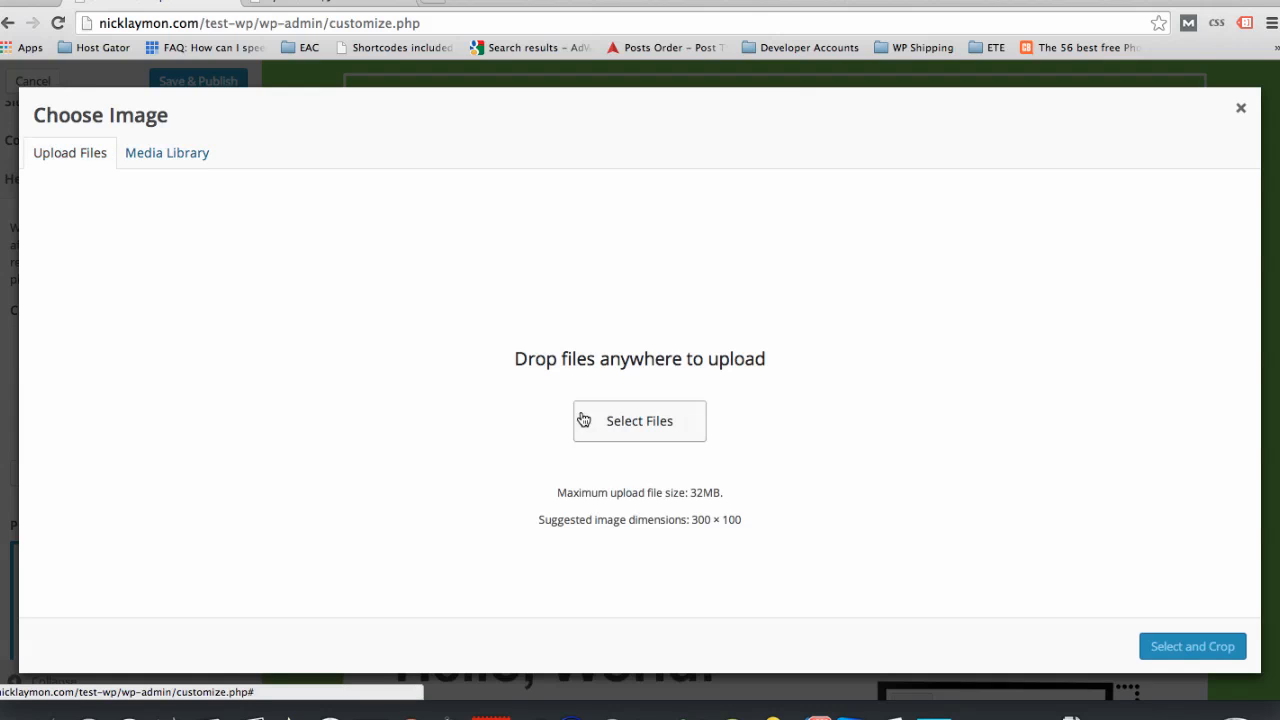
{"action": "left_click", "coordinate": [632, 425]}
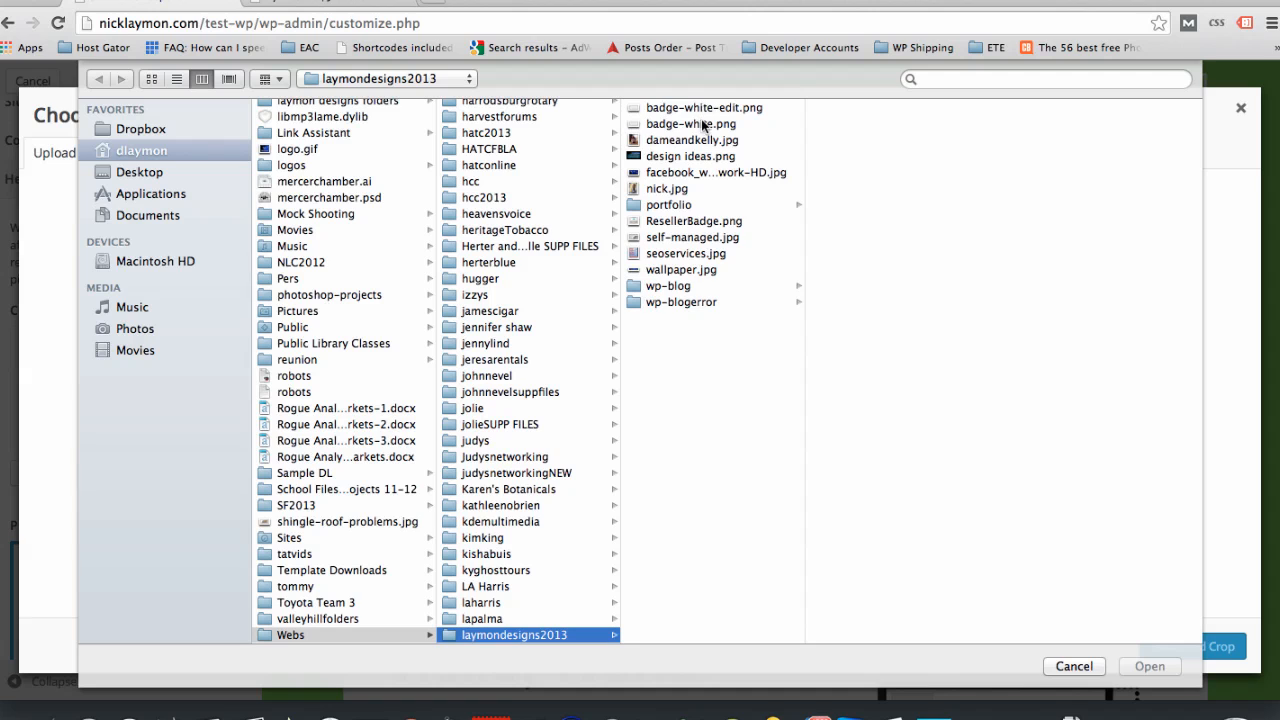
{"action": "left_click", "coordinate": [691, 176]}
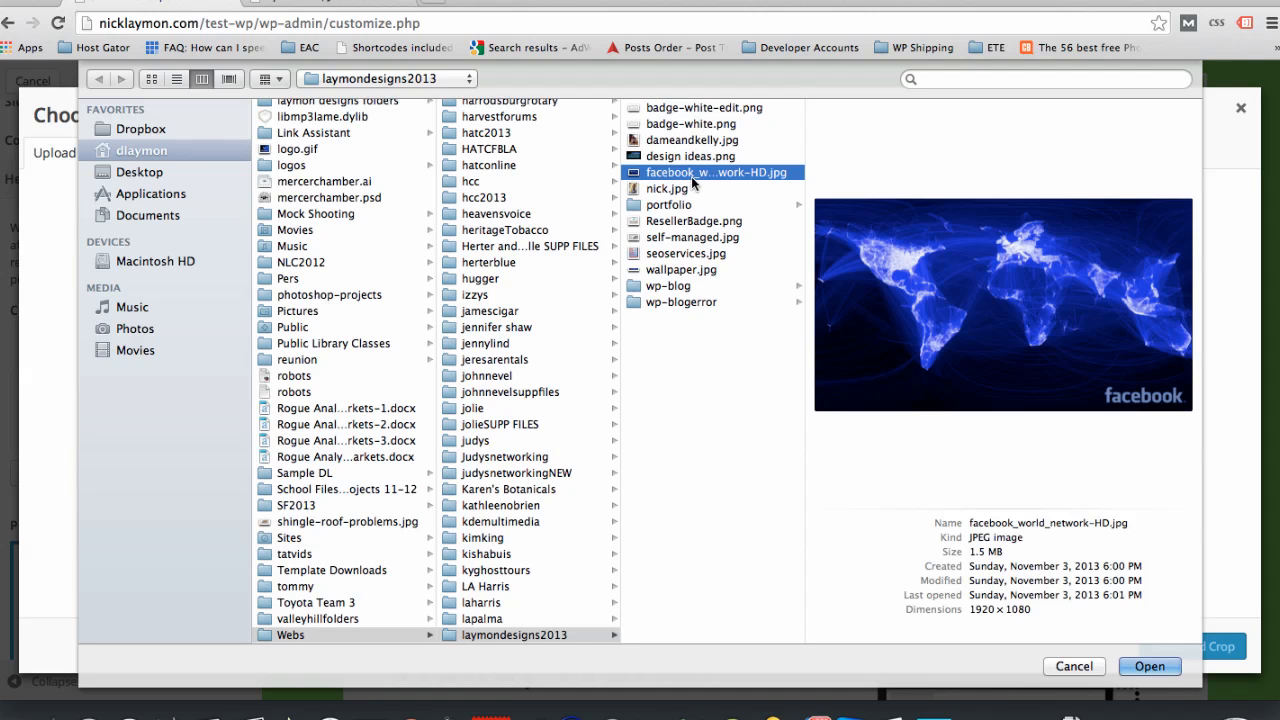
{"action": "left_click", "coordinate": [665, 221]}
{"action": "left_click", "coordinate": [678, 239]}
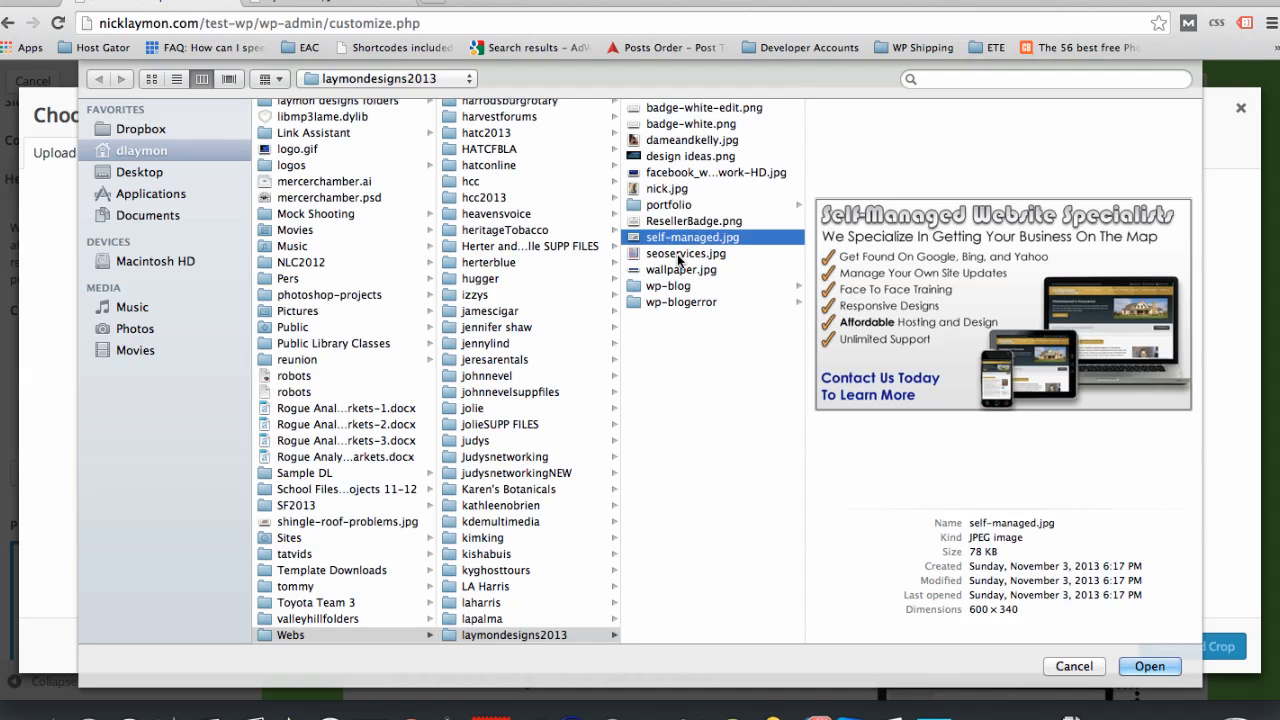
{"action": "left_click", "coordinate": [678, 254]}
{"action": "left_click", "coordinate": [678, 271]}
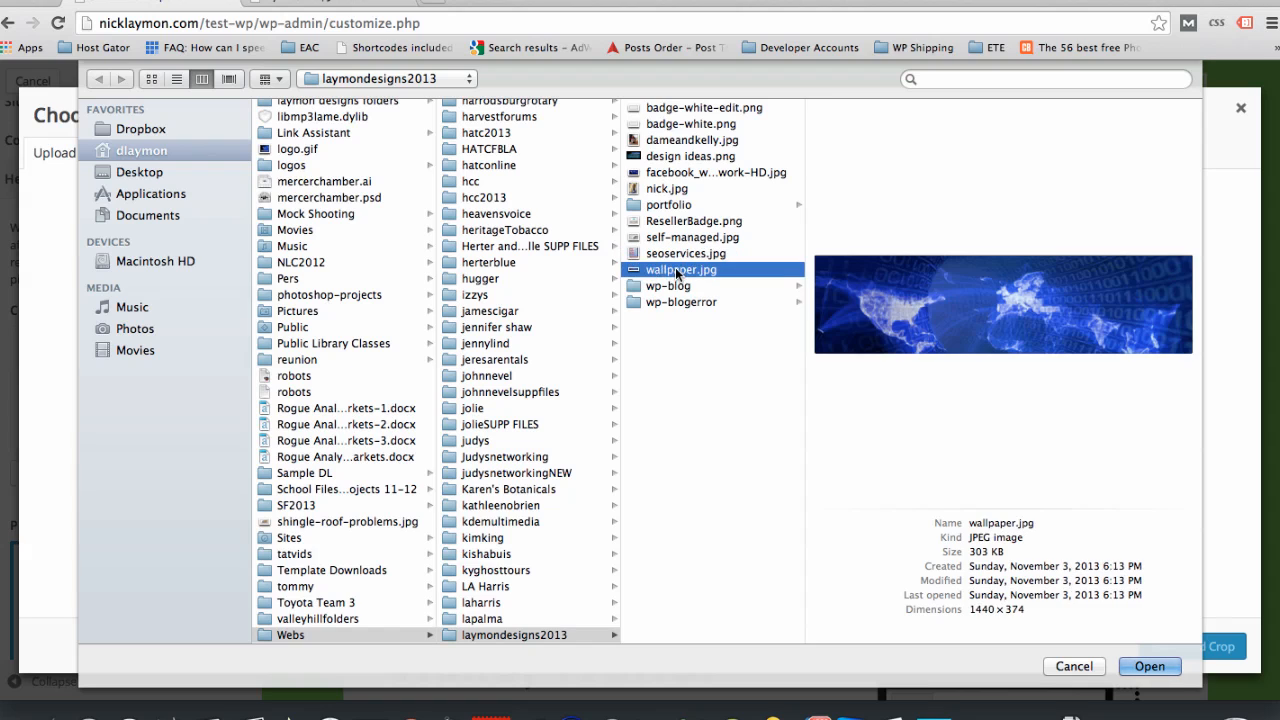
{"action": "left_click", "coordinate": [1145, 667]}
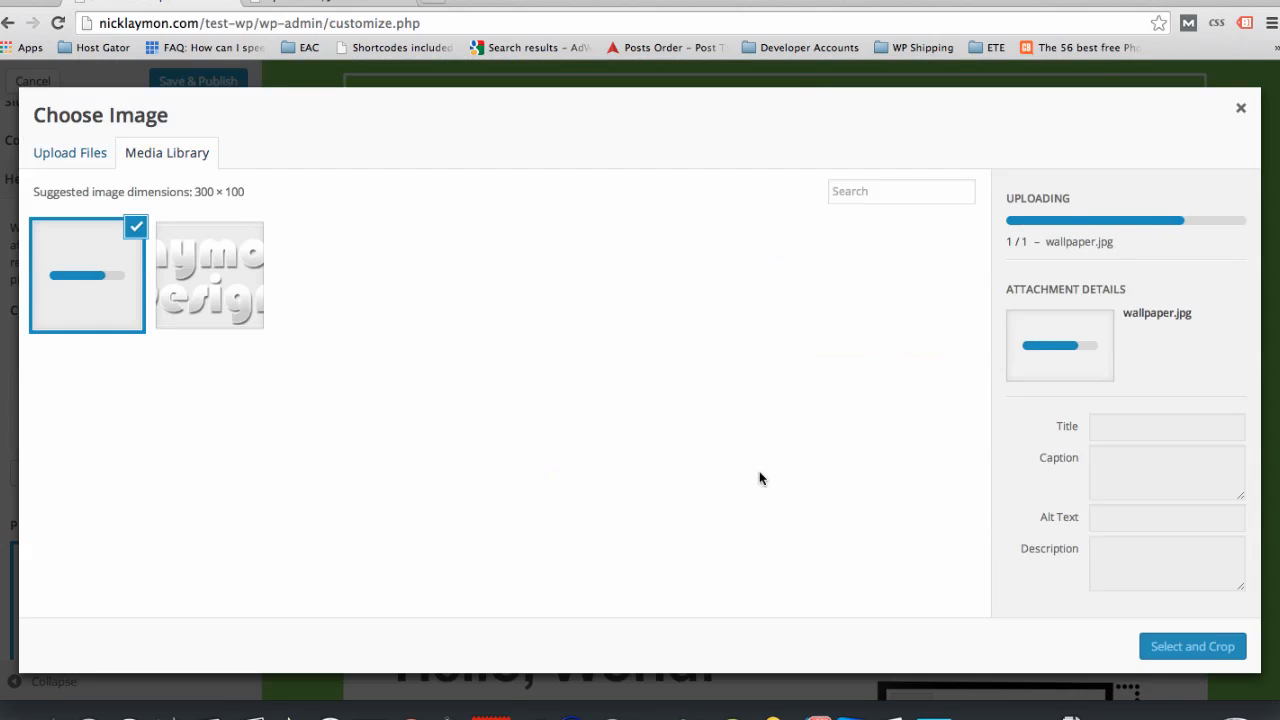
- Center the crop area horizontally over the wallpaper image and apply the cropped result as the site header
{"action": "left_click", "coordinate": [1193, 647]}
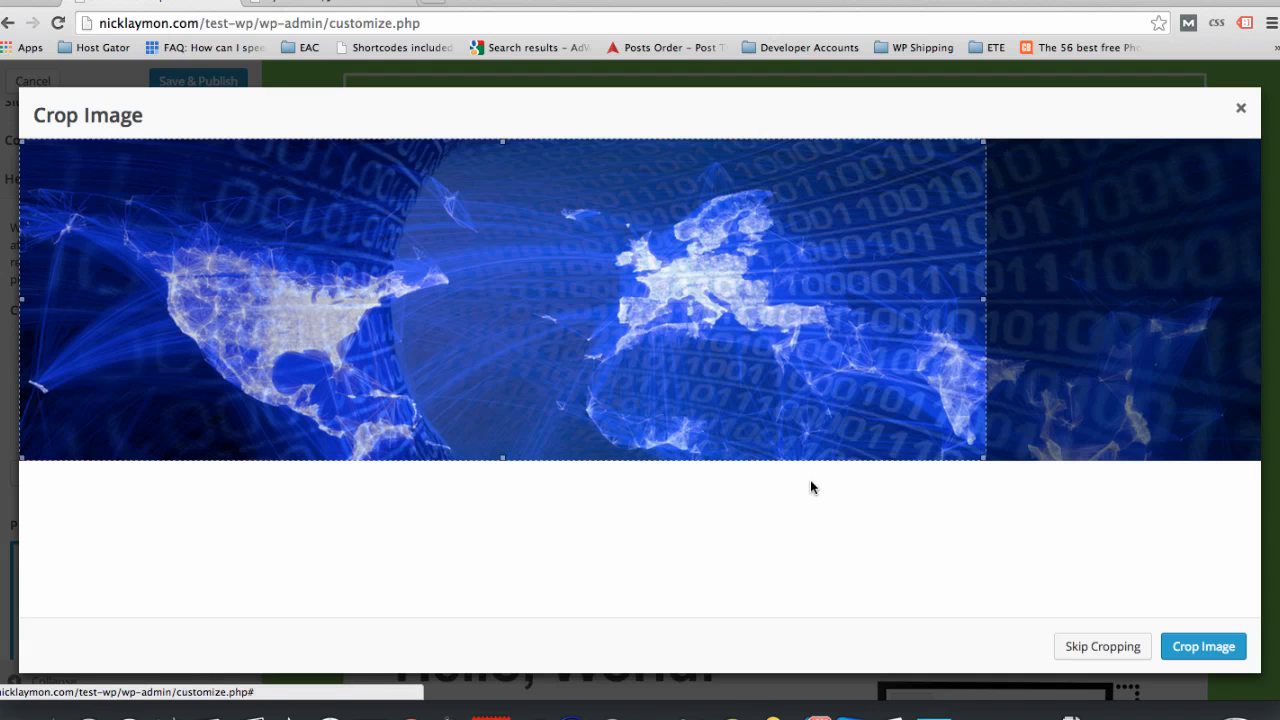
{"action": "left_click_drag", "start_coordinate": [559, 282], "coordinate": [711, 287]}
{"action": "left_click", "coordinate": [1203, 647]}
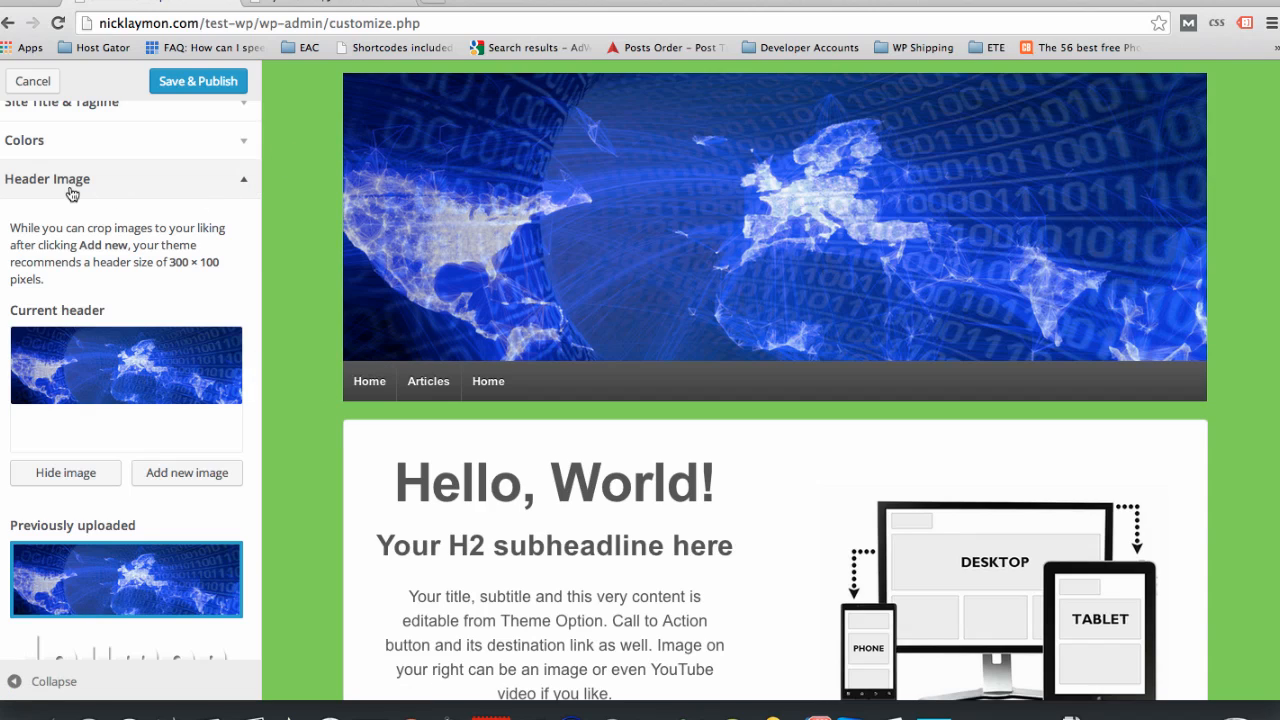
{"action": "left_click", "coordinate": [245, 185]}
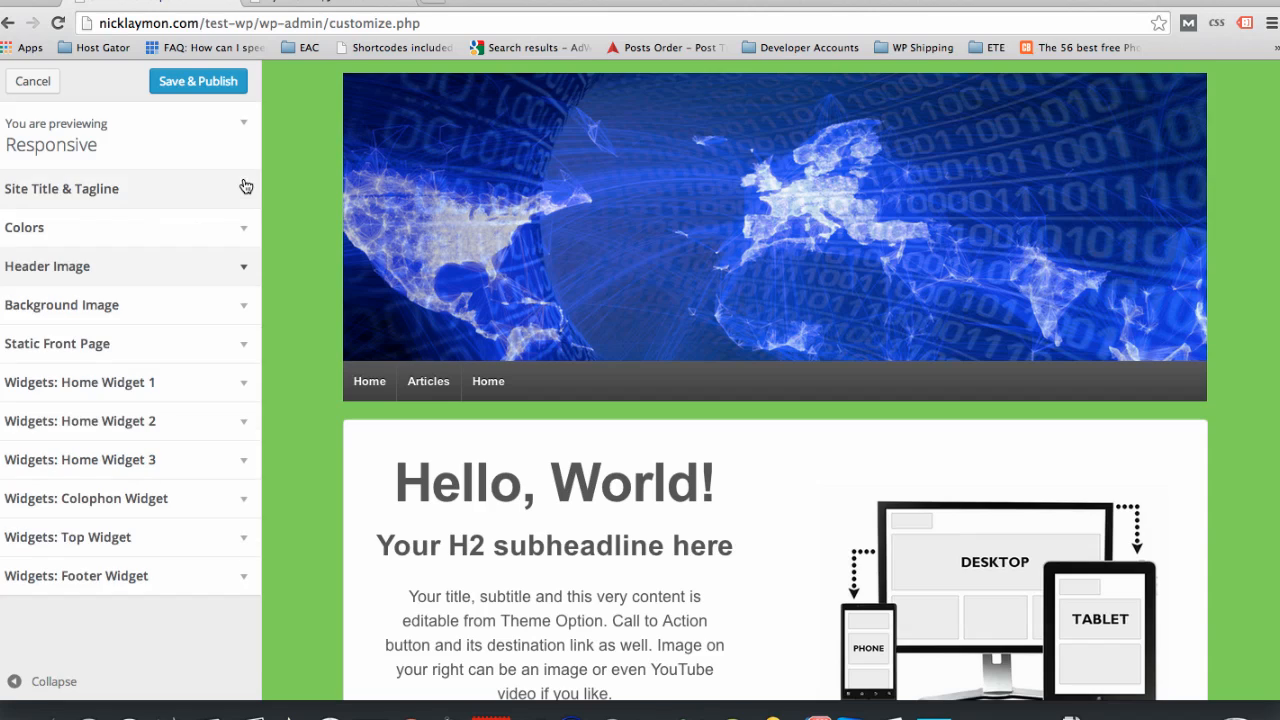
- Review the customizer's Background Image and Static Front Page settings
{"action": "left_click", "coordinate": [240, 318]}
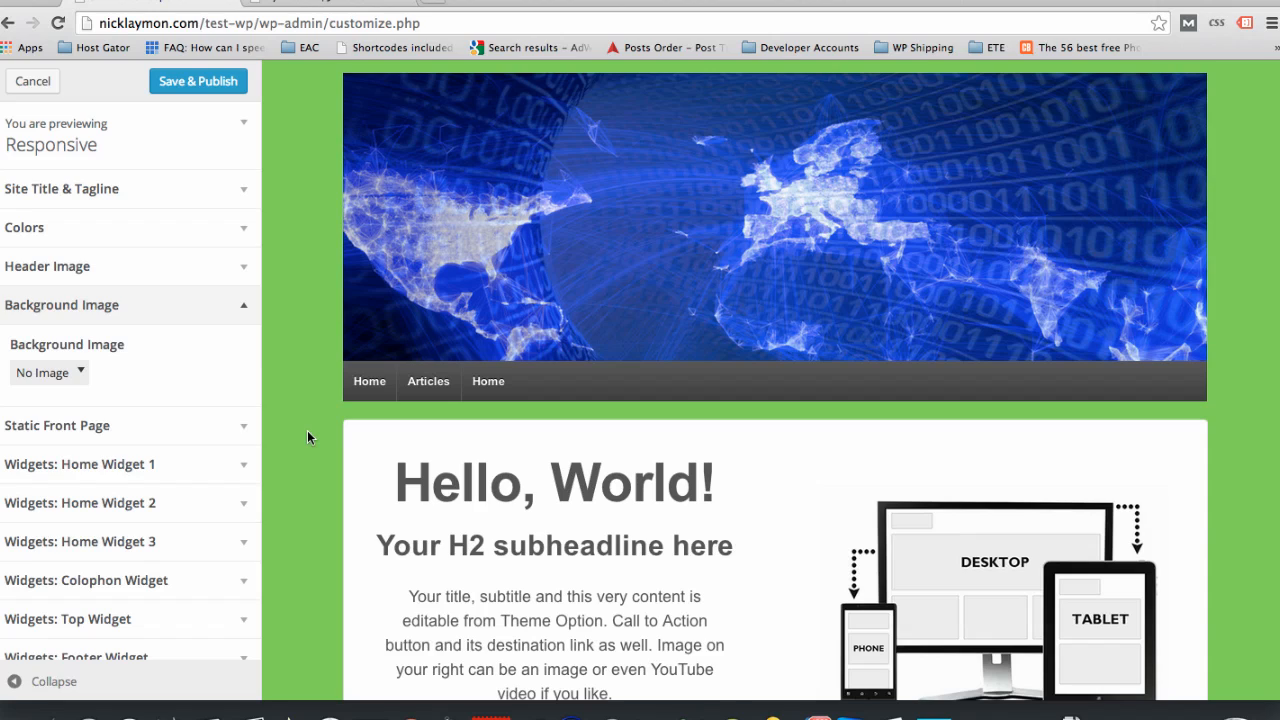
{"action": "scroll", "coordinate": [79, 468], "scroll_direction": "down", "scroll_amount": 1}
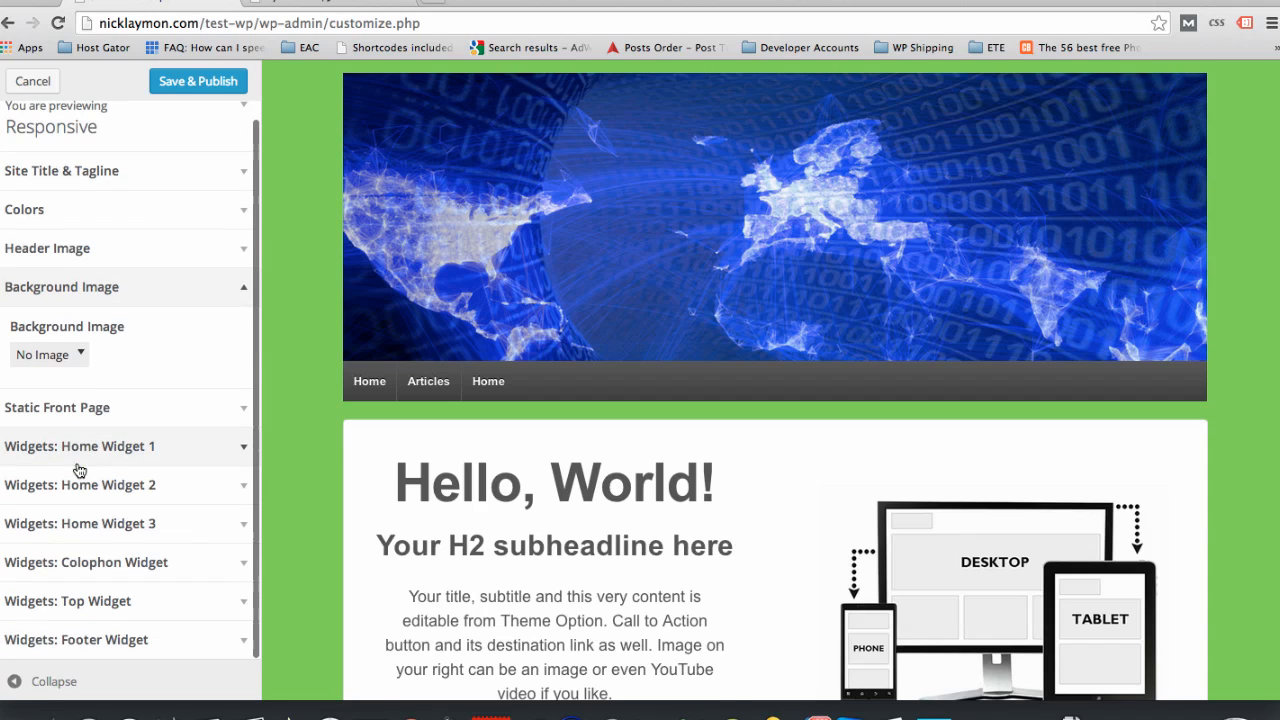
{"action": "scroll", "coordinate": [79, 470], "scroll_direction": "up", "scroll_amount": 1}
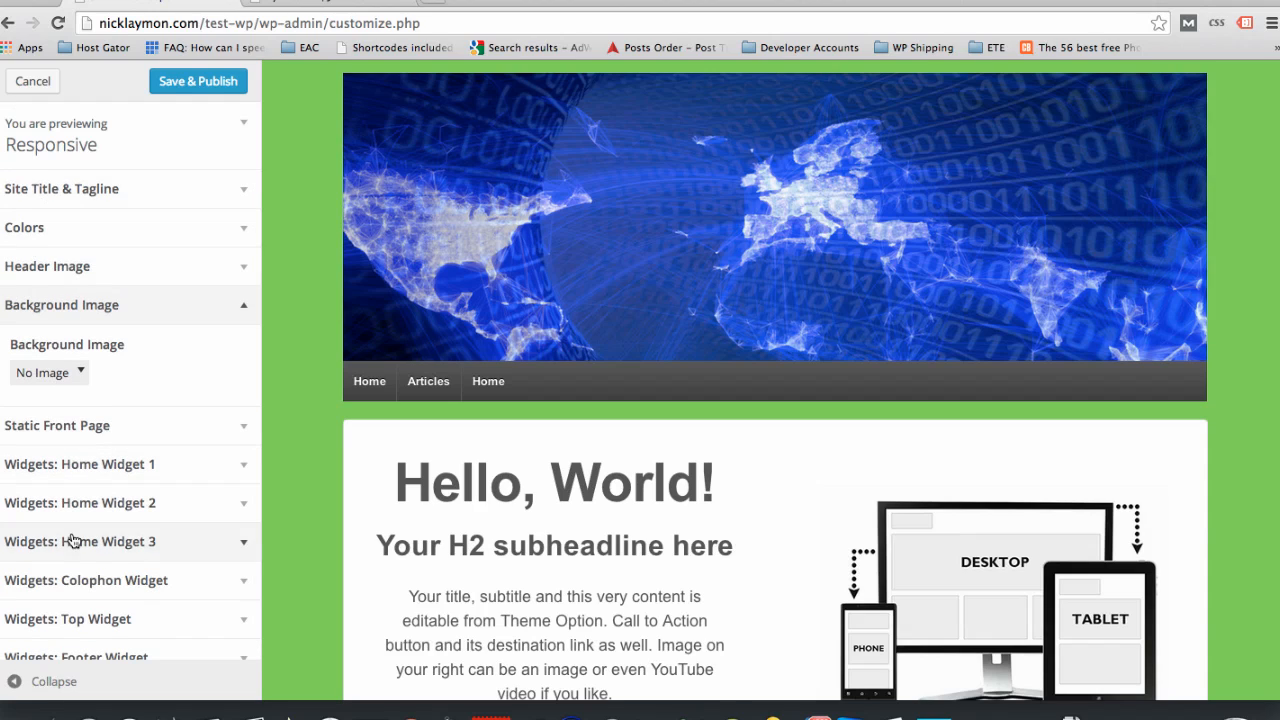
{"action": "scroll", "coordinate": [72, 541], "scroll_direction": "down", "scroll_amount": 1}
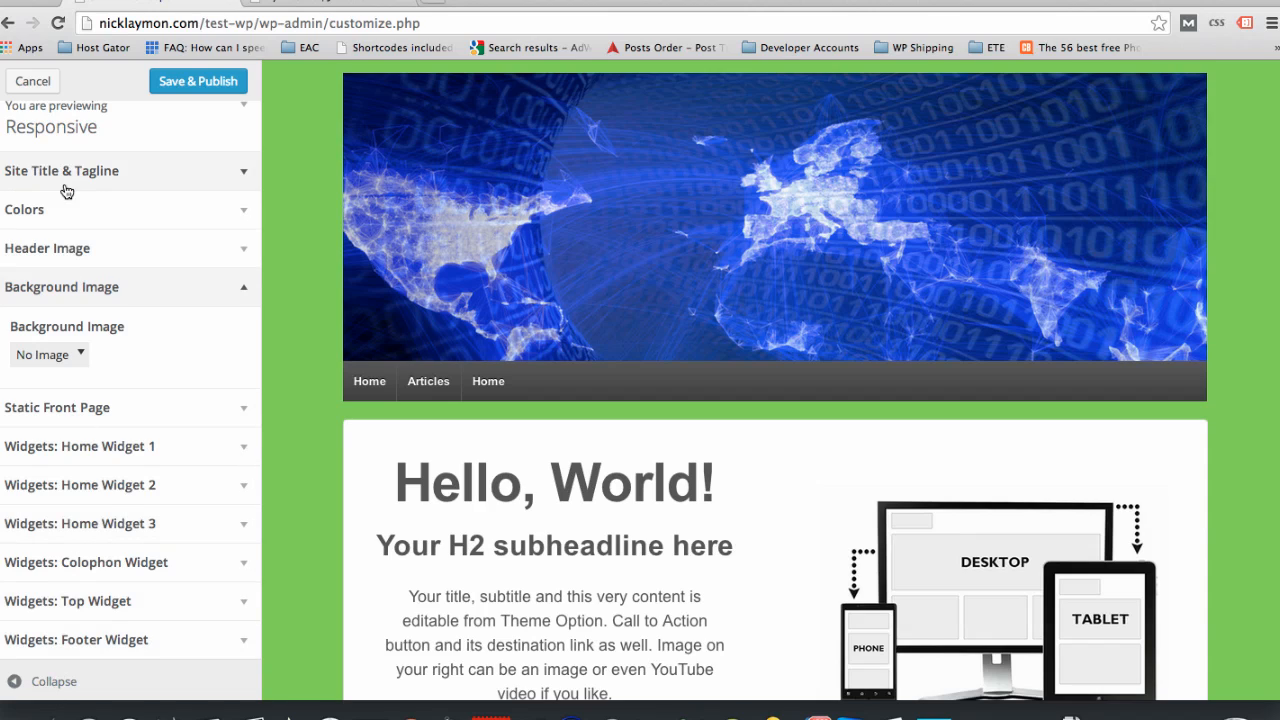
{"action": "left_click", "coordinate": [54, 410]}
{"action": "scroll", "coordinate": [115, 392], "scroll_direction": "down", "scroll_amount": 3}
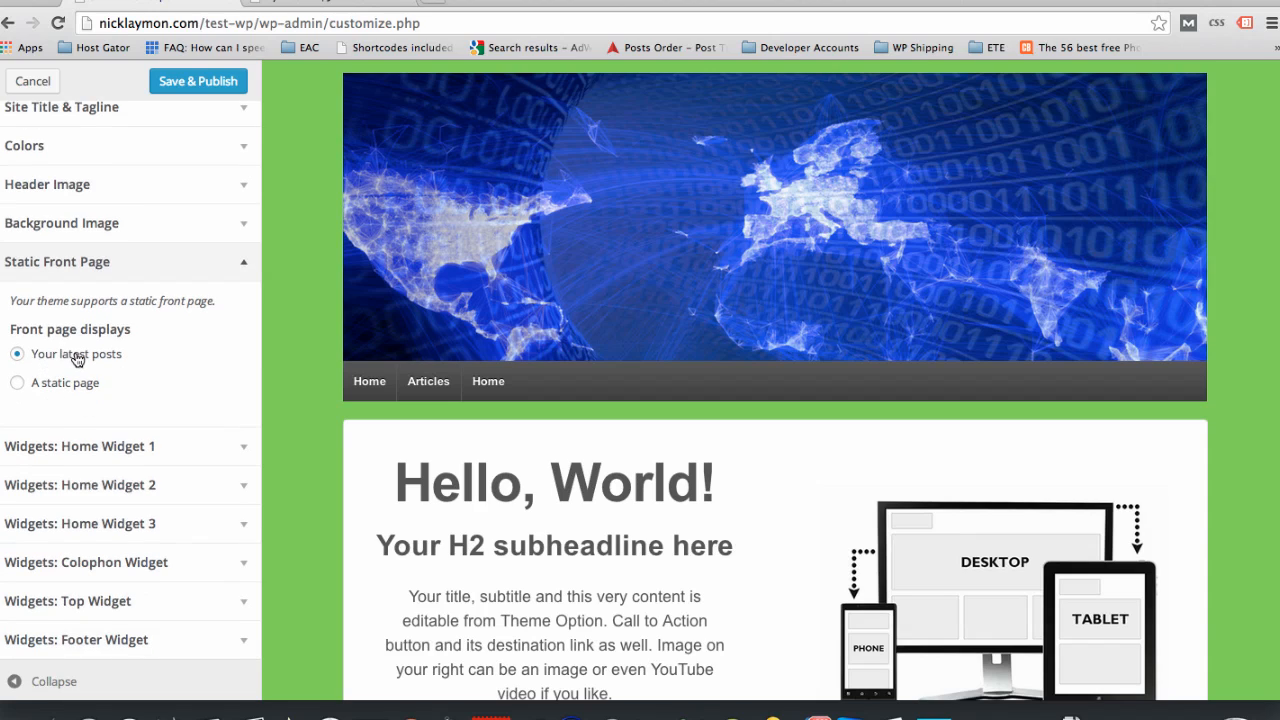
- Save and publish the theme customizations and switch to the live site
{"action": "left_click", "coordinate": [192, 84]}
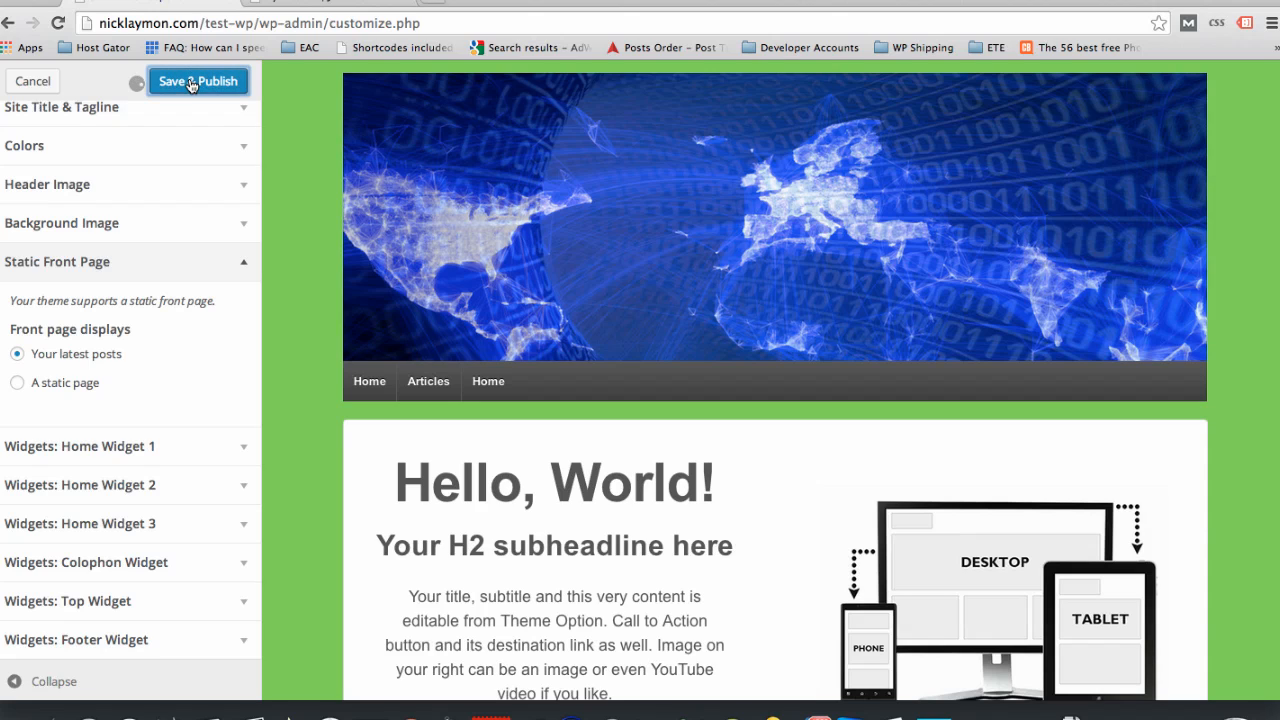
{"action": "left_click", "coordinate": [318, 2]}
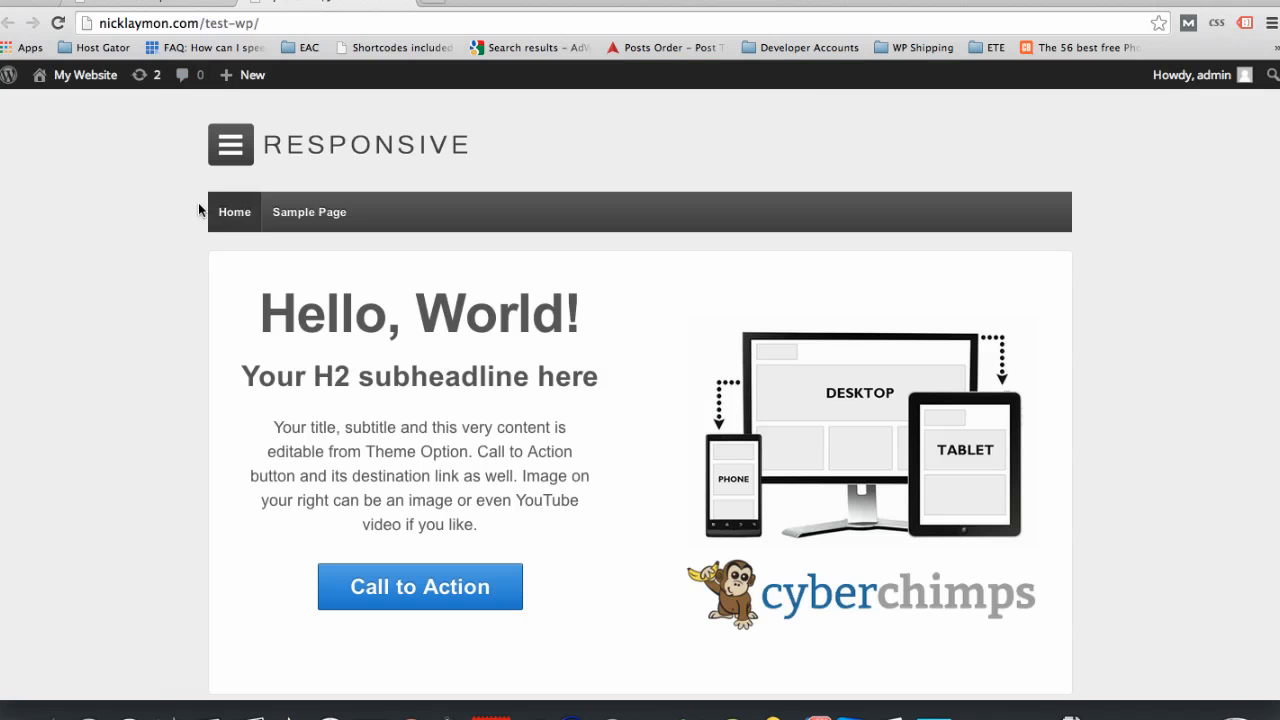
- Reload the live site and look over the customized home page down to its footer
{"action": "left_click", "coordinate": [58, 22]}
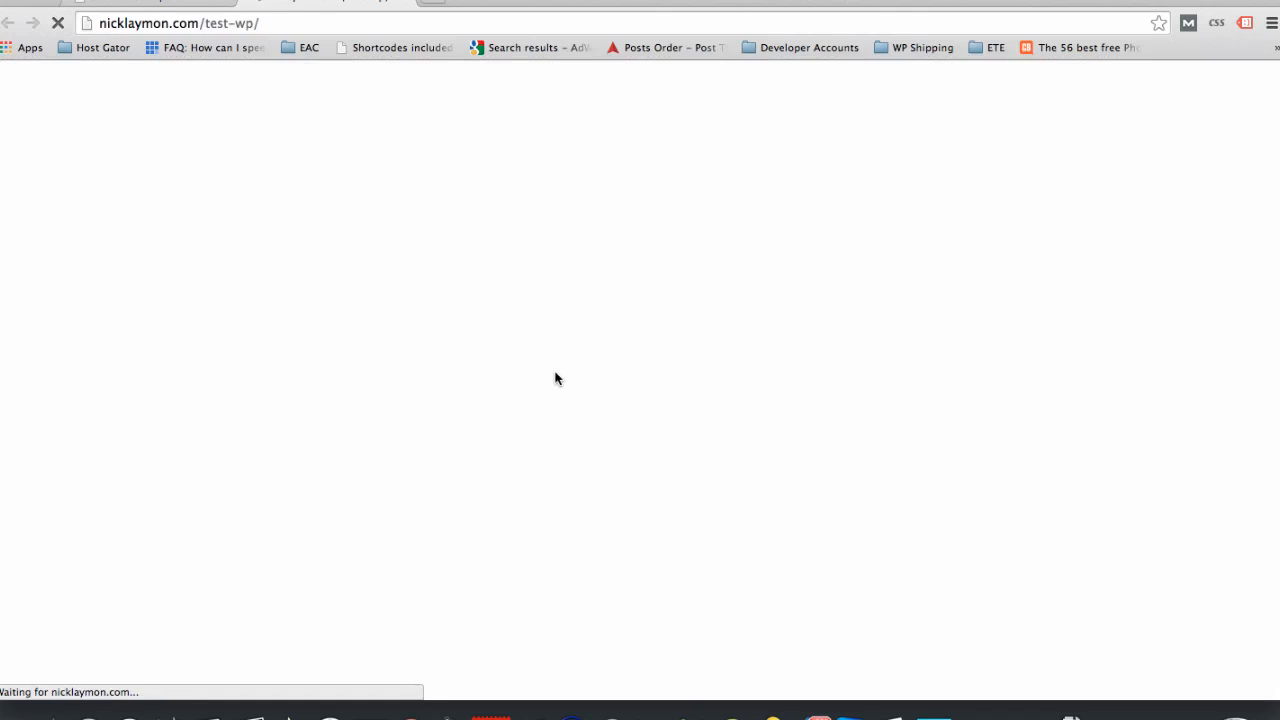
{"action": "scroll", "coordinate": [449, 486], "scroll_direction": "down", "scroll_amount": 5}
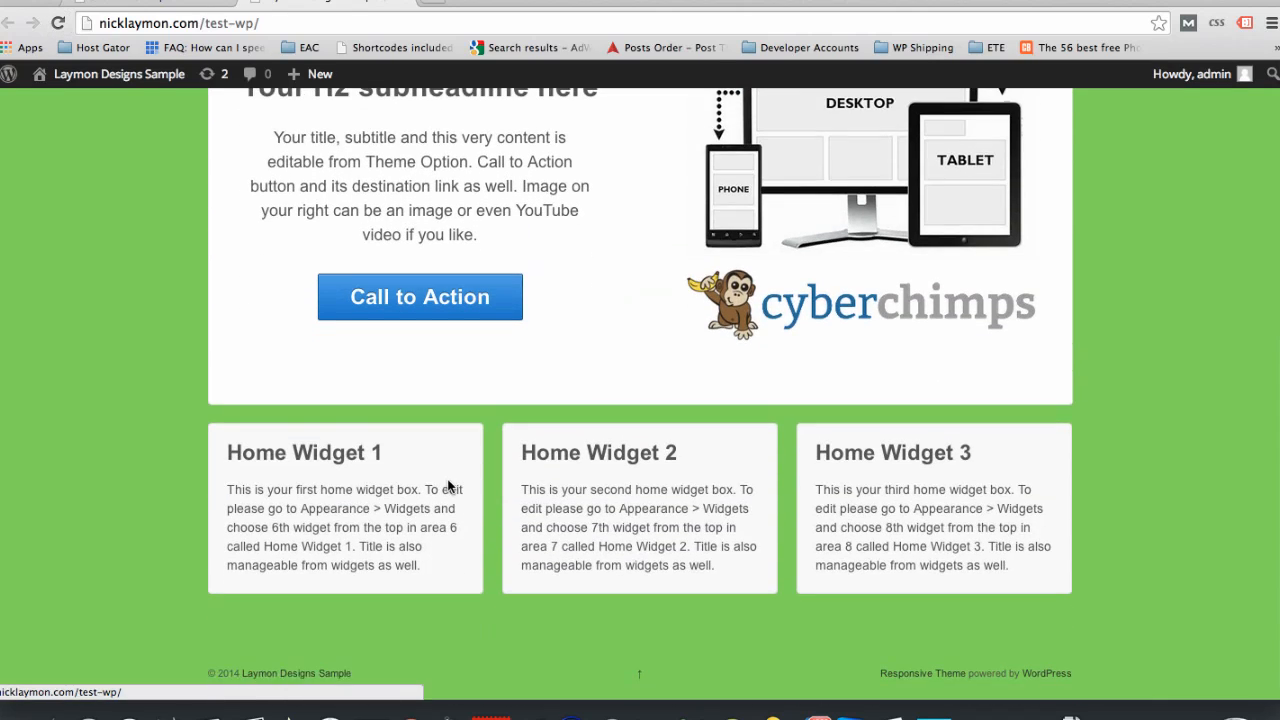
{"action": "scroll", "coordinate": [449, 486], "scroll_direction": "up", "scroll_amount": 2}
{"action": "scroll", "coordinate": [449, 486], "scroll_direction": "up", "scroll_amount": 1}
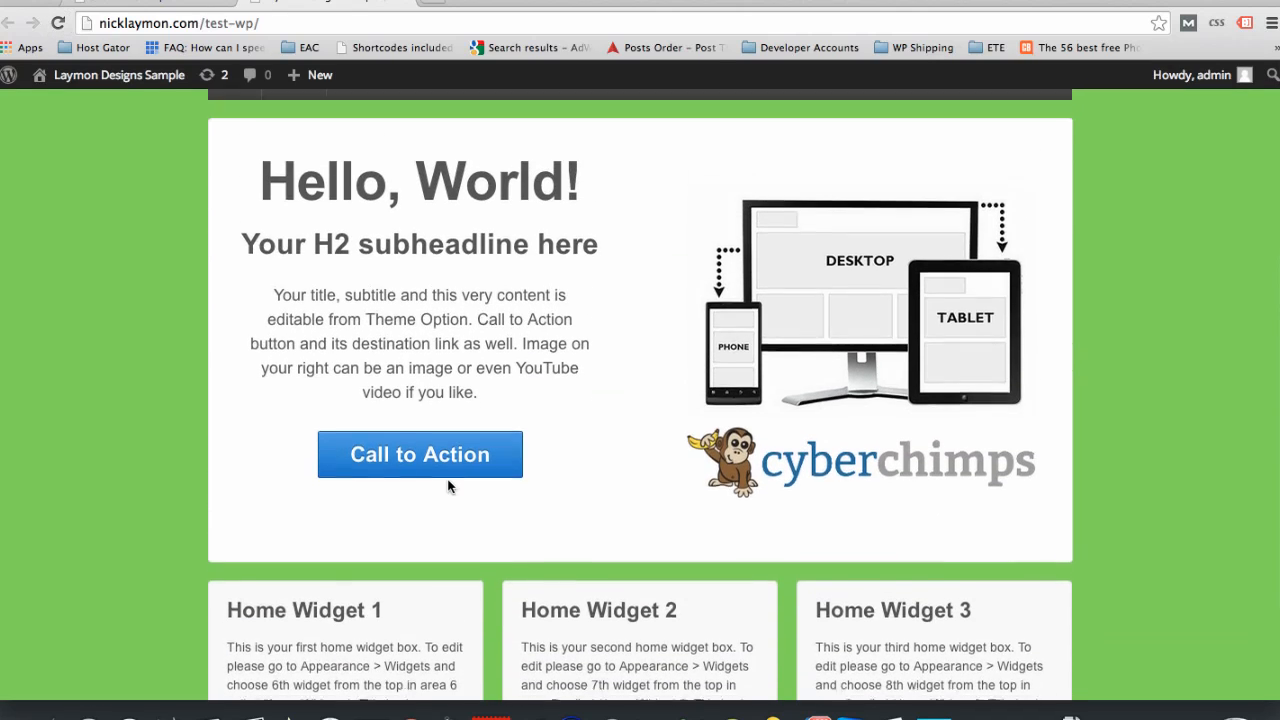
- In the theme customizer, set a static front page with Home as front page and Articles as posts page, and publish it
{"action": "left_click", "coordinate": [147, 3]}
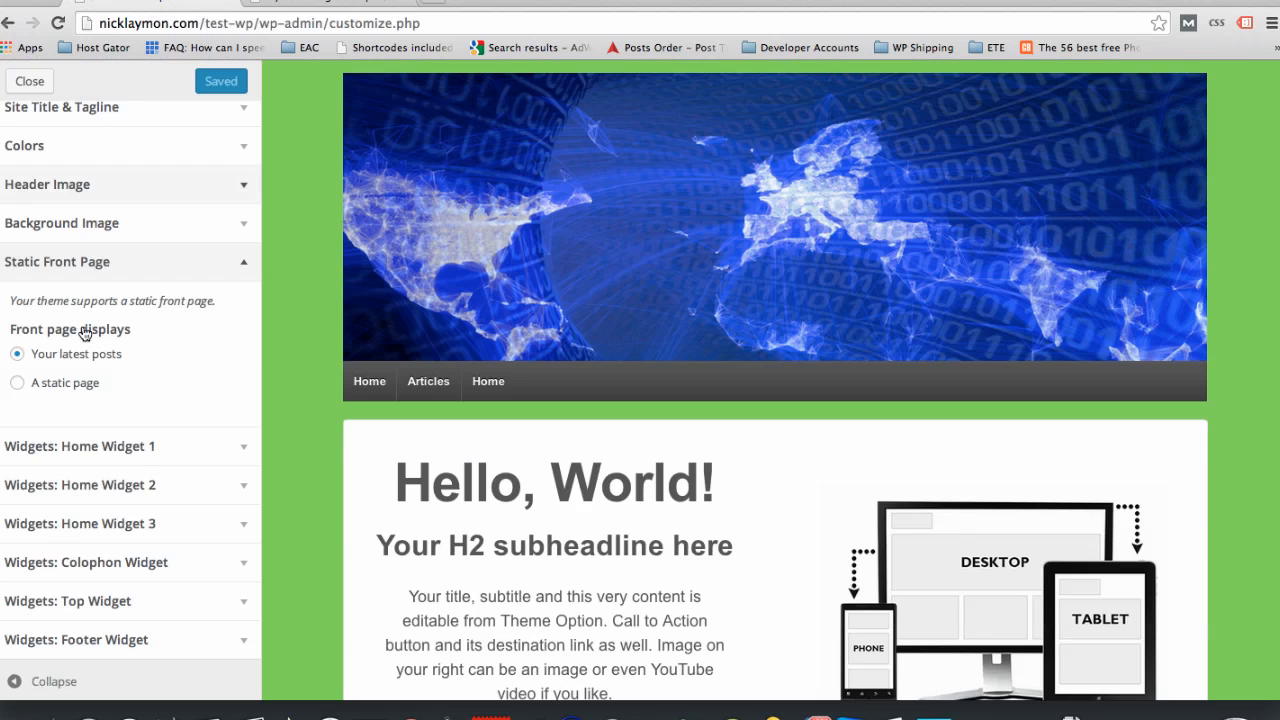
{"action": "left_click", "coordinate": [53, 386]}
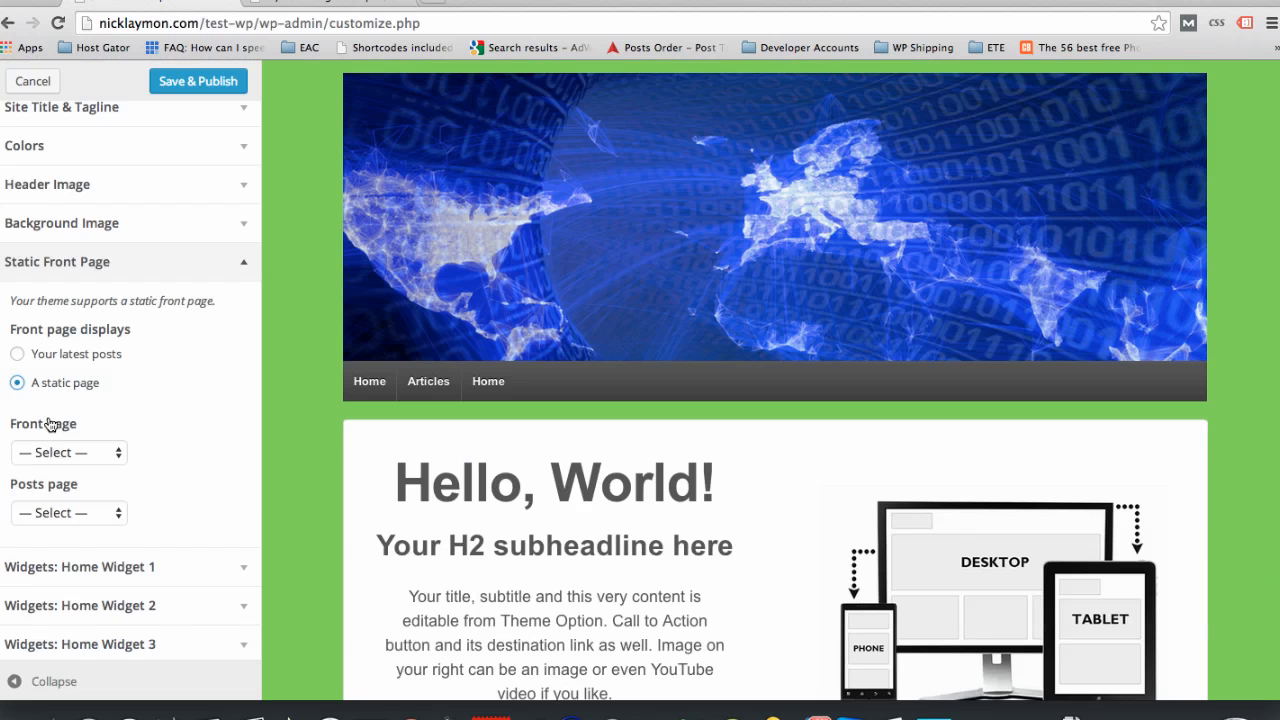
{"action": "left_click", "coordinate": [52, 452]}
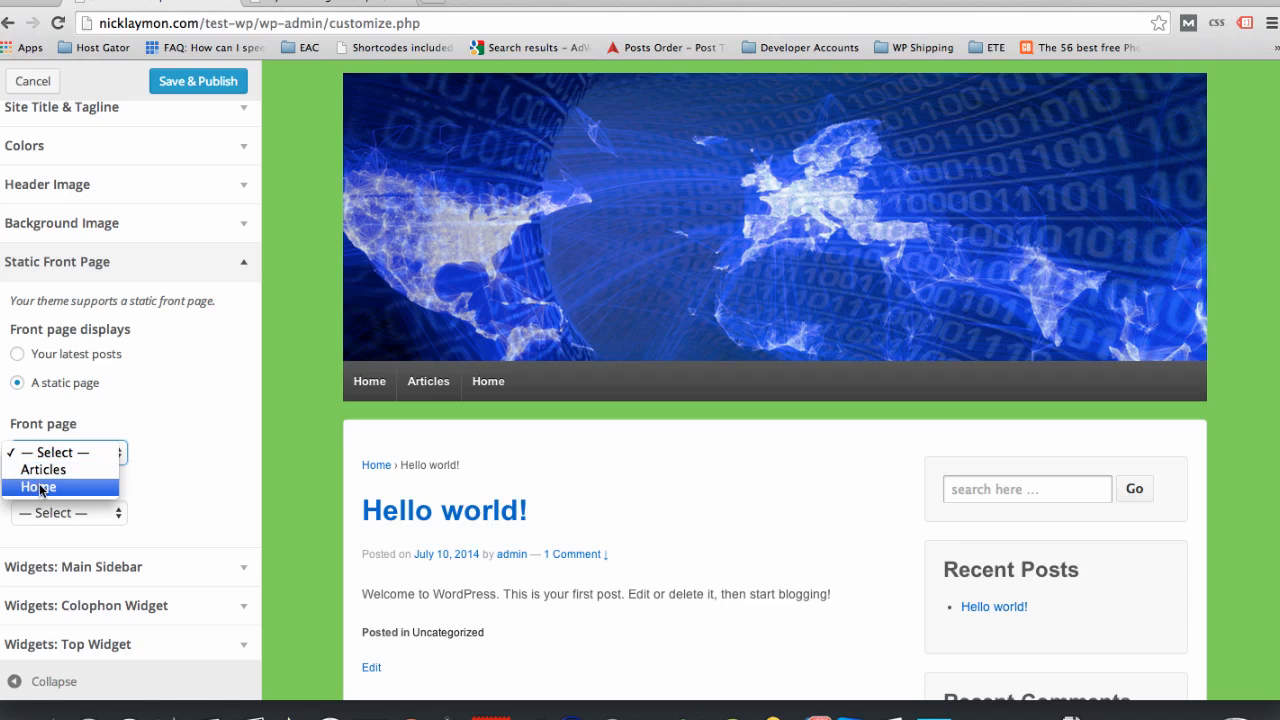
{"action": "left_click", "coordinate": [30, 487]}
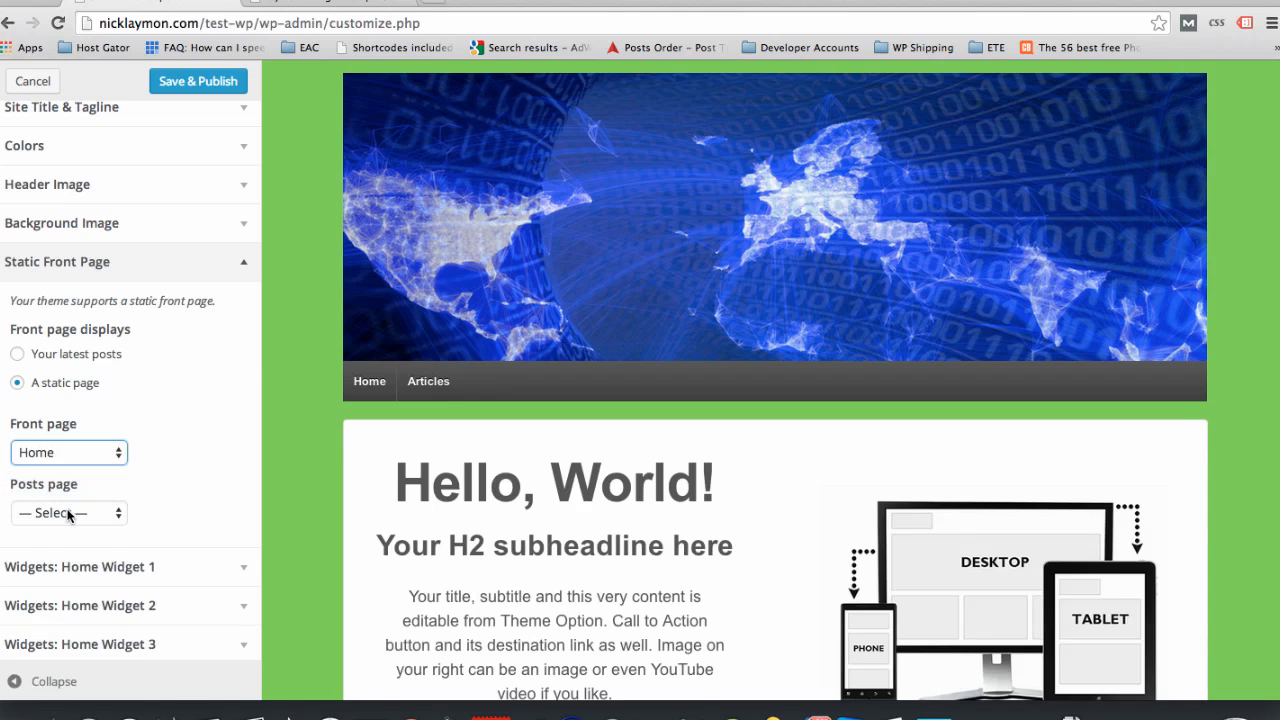
{"action": "left_click", "coordinate": [68, 515]}
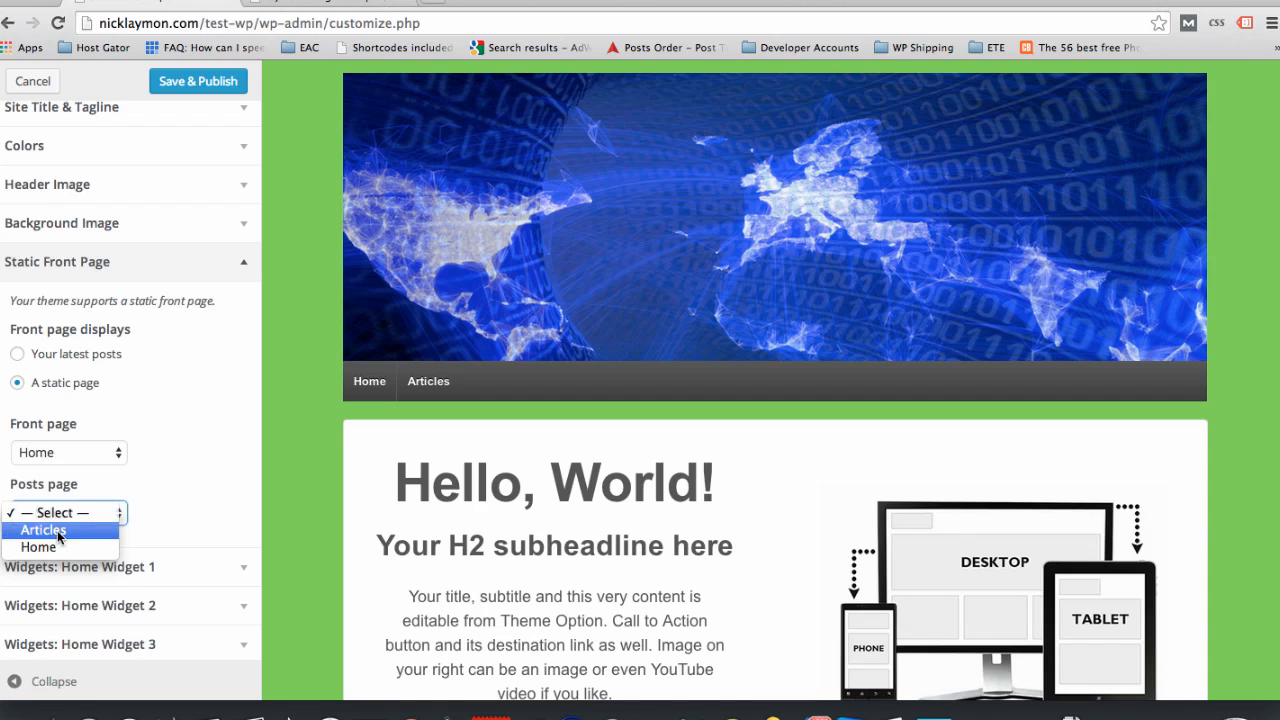
{"action": "left_click", "coordinate": [57, 530]}
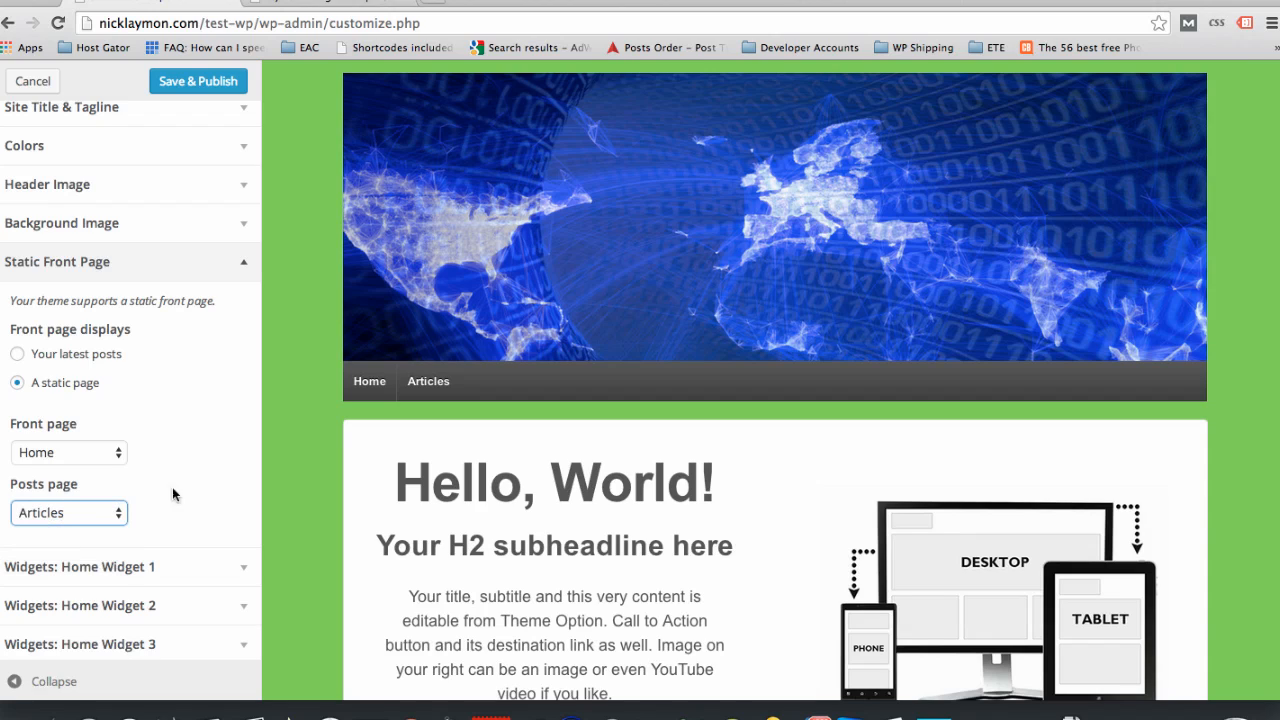
{"action": "left_click", "coordinate": [176, 88]}
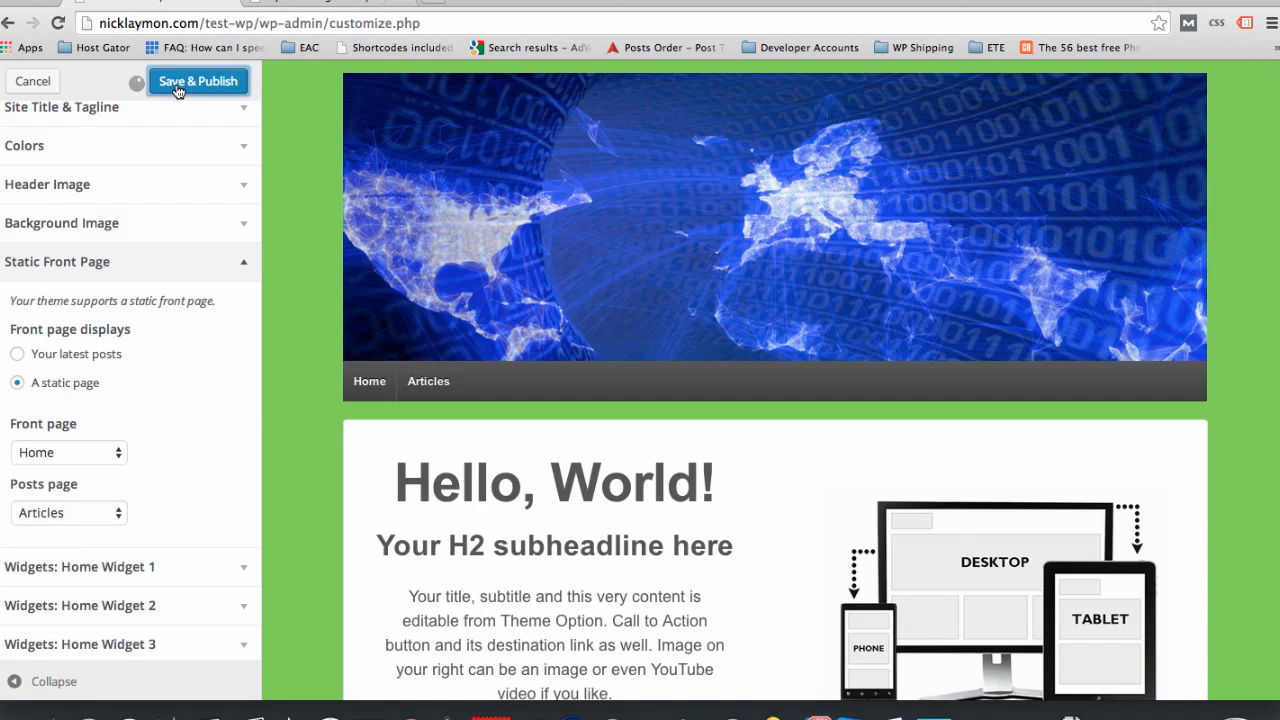
- Reload the live site and check the static Home page, including its comment area
{"action": "left_click", "coordinate": [340, 7]}
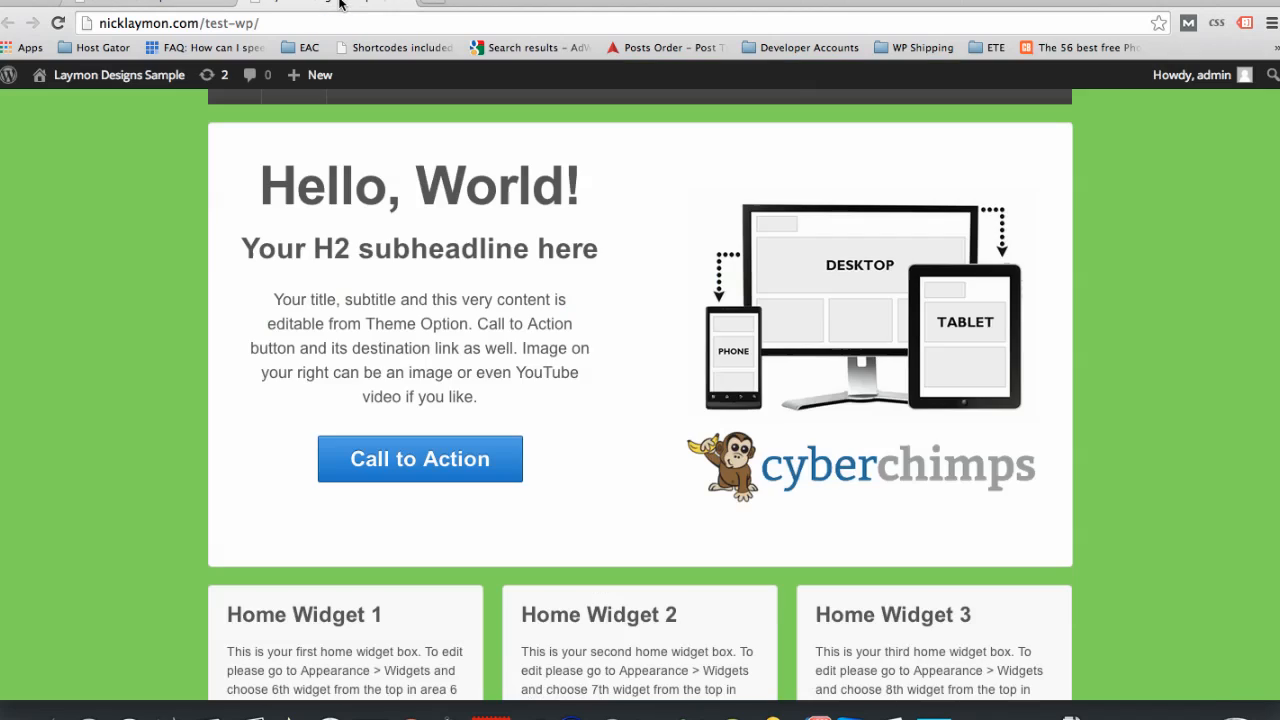
{"action": "left_click", "coordinate": [57, 22]}
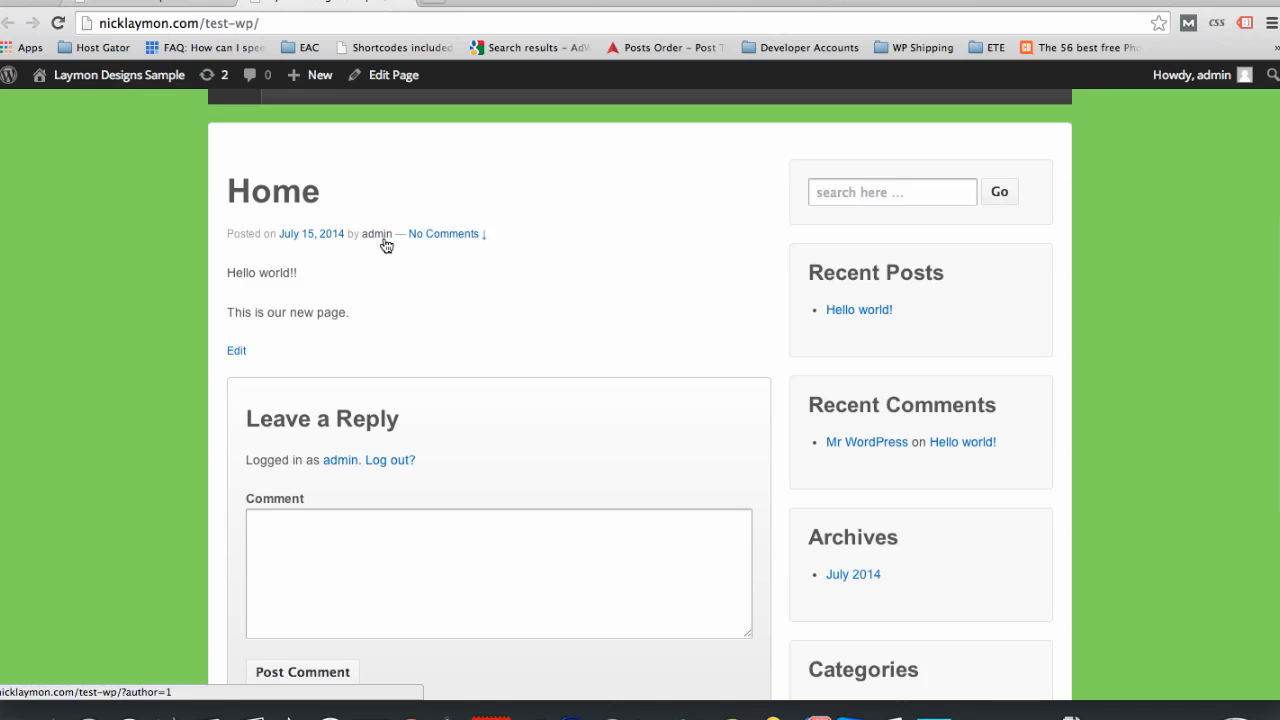
{"action": "scroll", "coordinate": [504, 424], "scroll_direction": "down", "scroll_amount": 5}
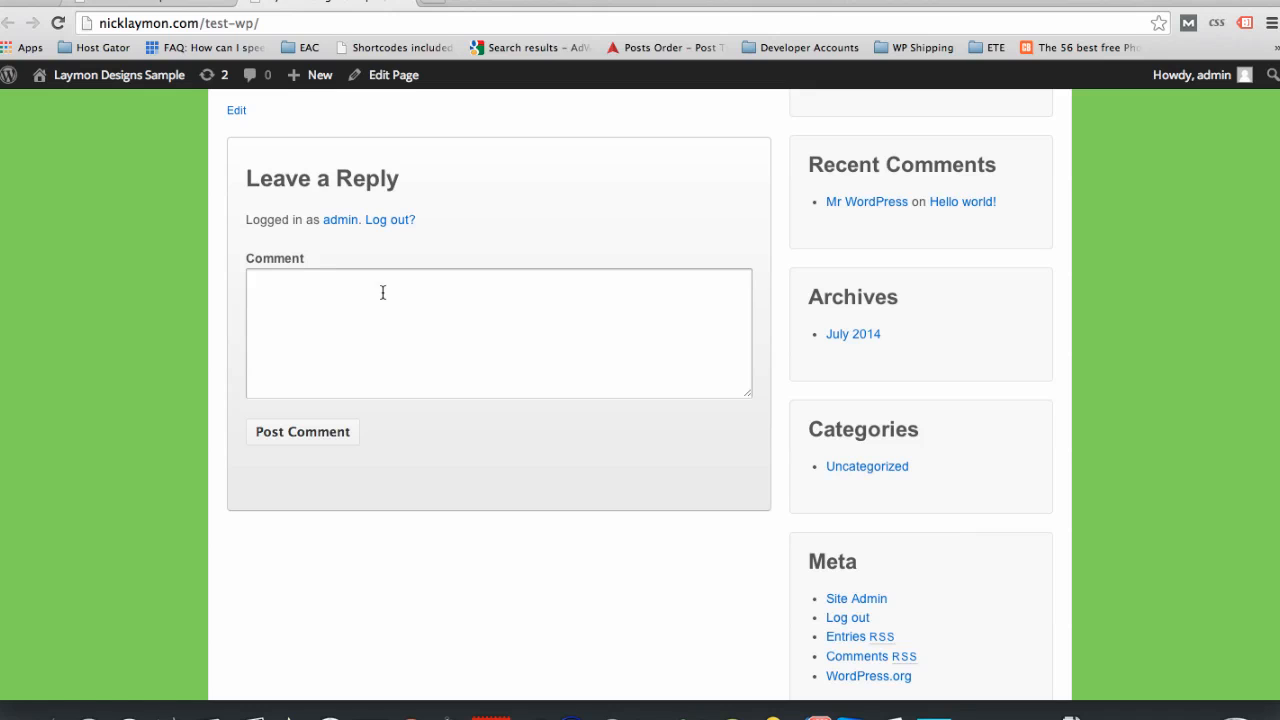
- Leave the theme customizer and use Quick Edit in the site's page list to disallow comments on the Home page
{"action": "left_click", "coordinate": [133, 1]}
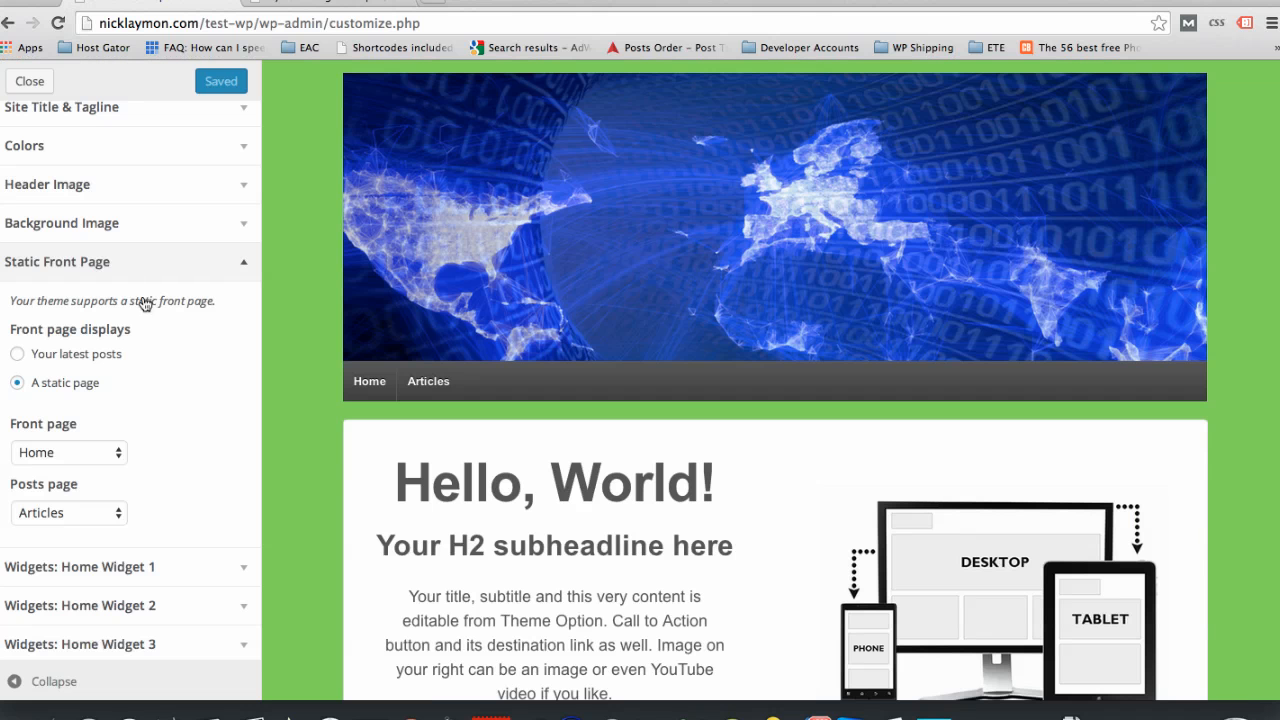
{"action": "left_click", "coordinate": [30, 81]}
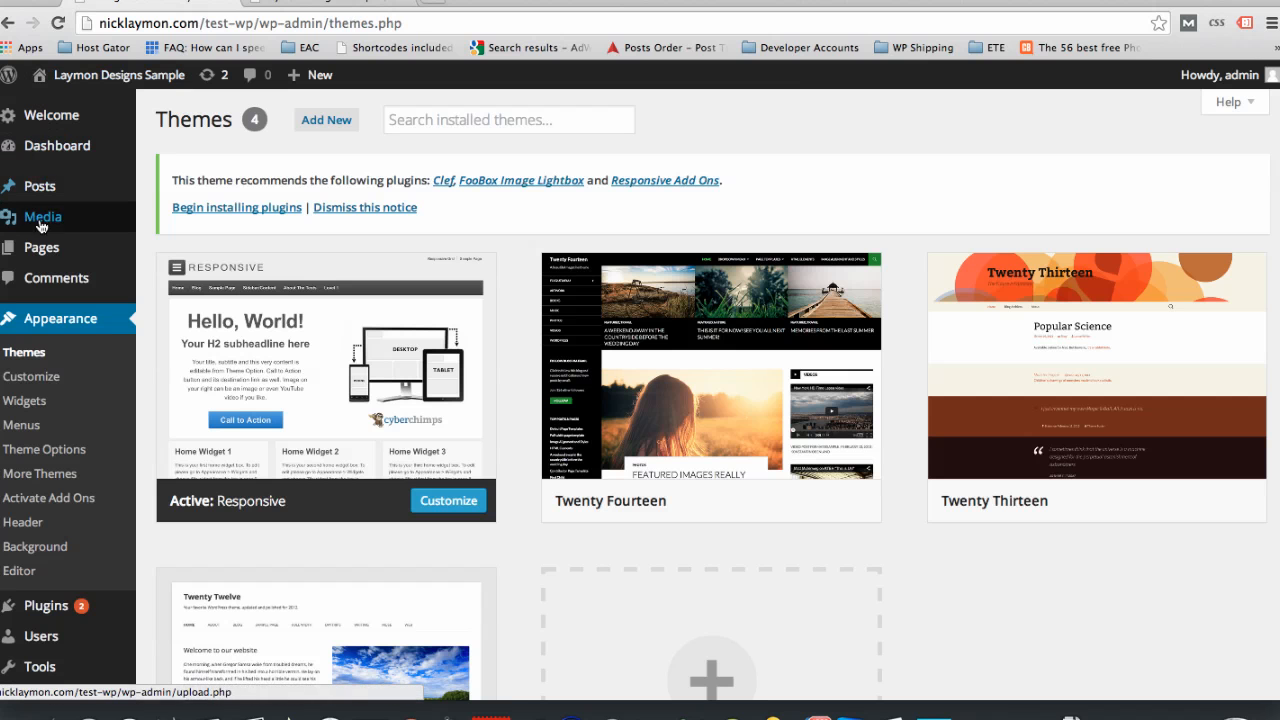
{"action": "mouse_move", "coordinate": [42, 248]}
{"action": "left_click", "coordinate": [175, 255]}
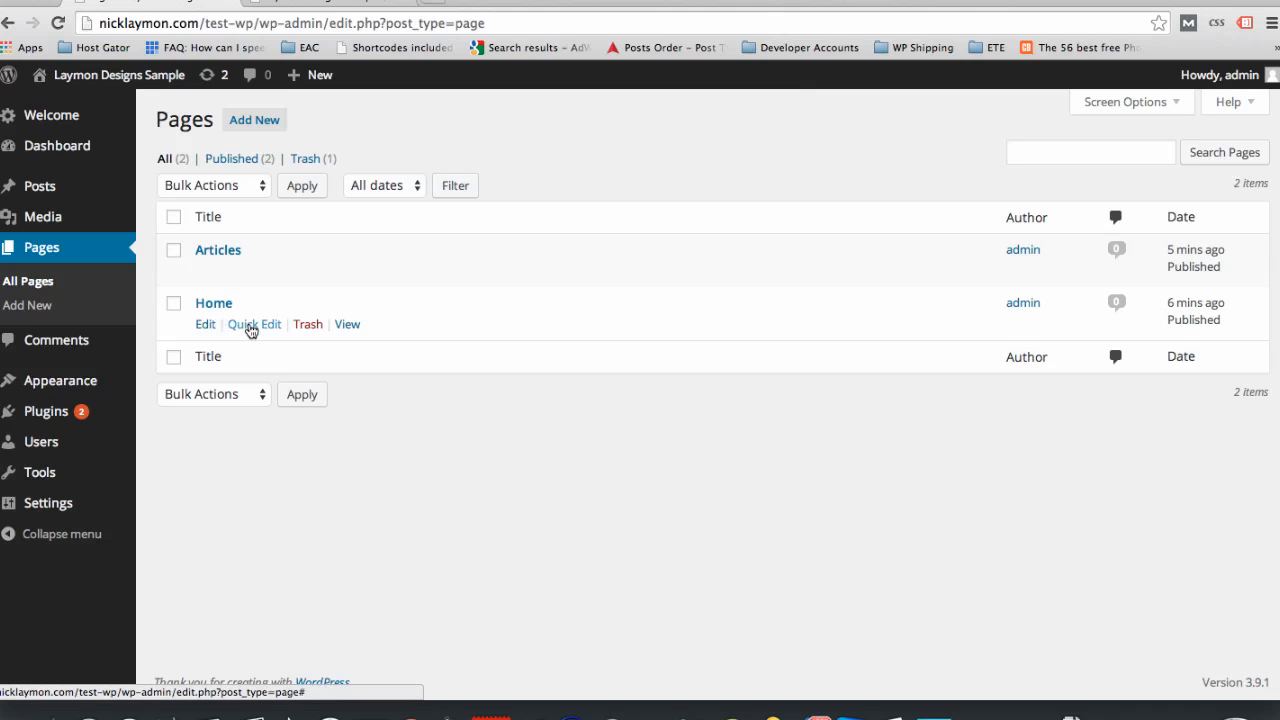
{"action": "left_click", "coordinate": [250, 328]}
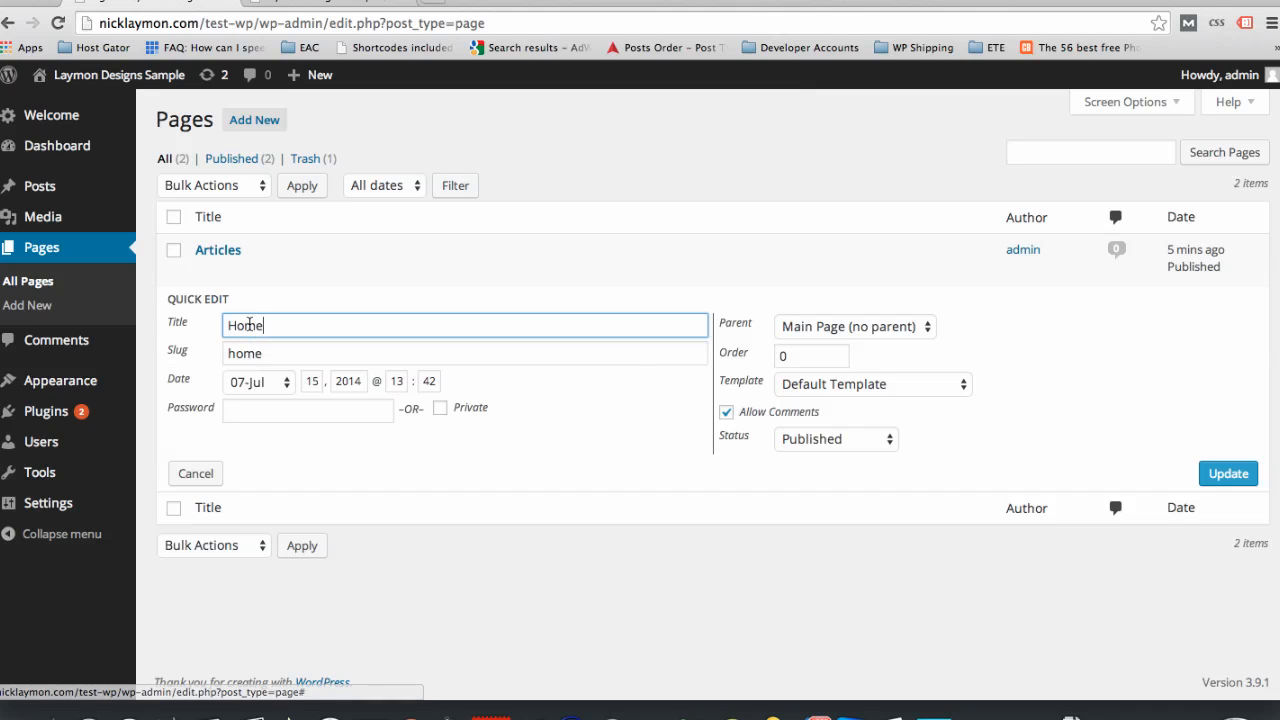
{"action": "left_click", "coordinate": [727, 415]}
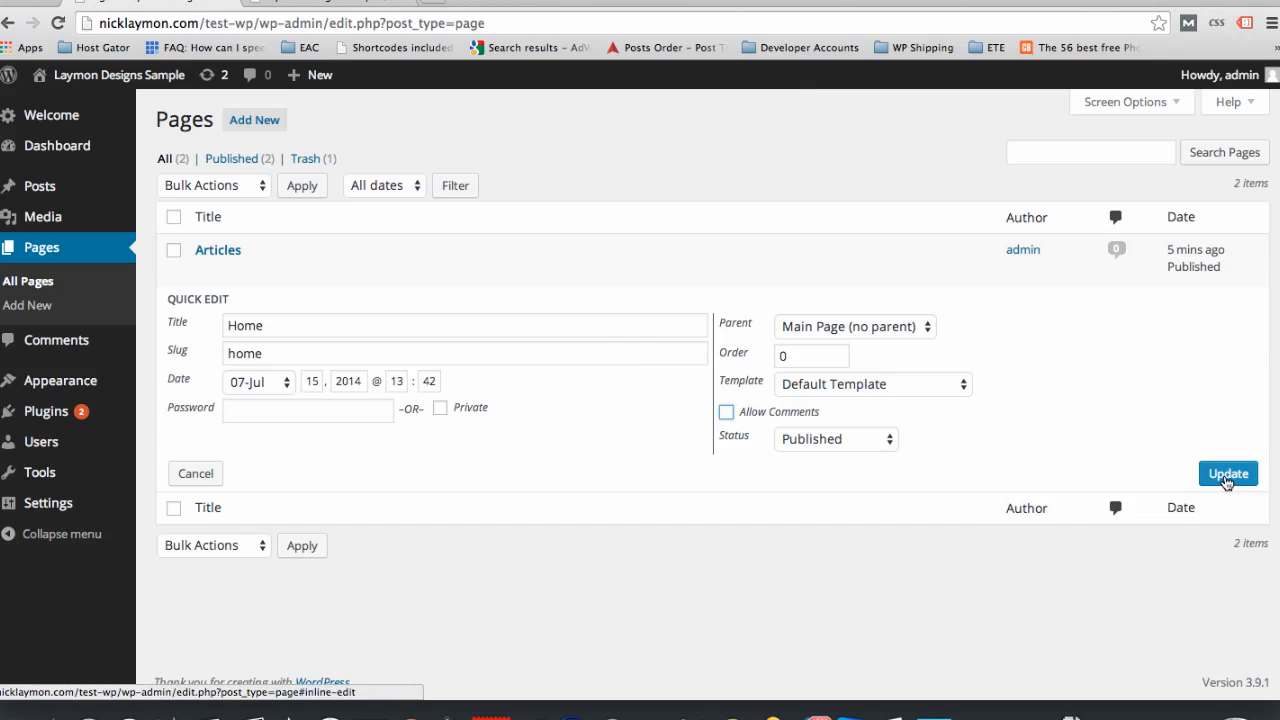
{"action": "left_click", "coordinate": [1226, 478]}
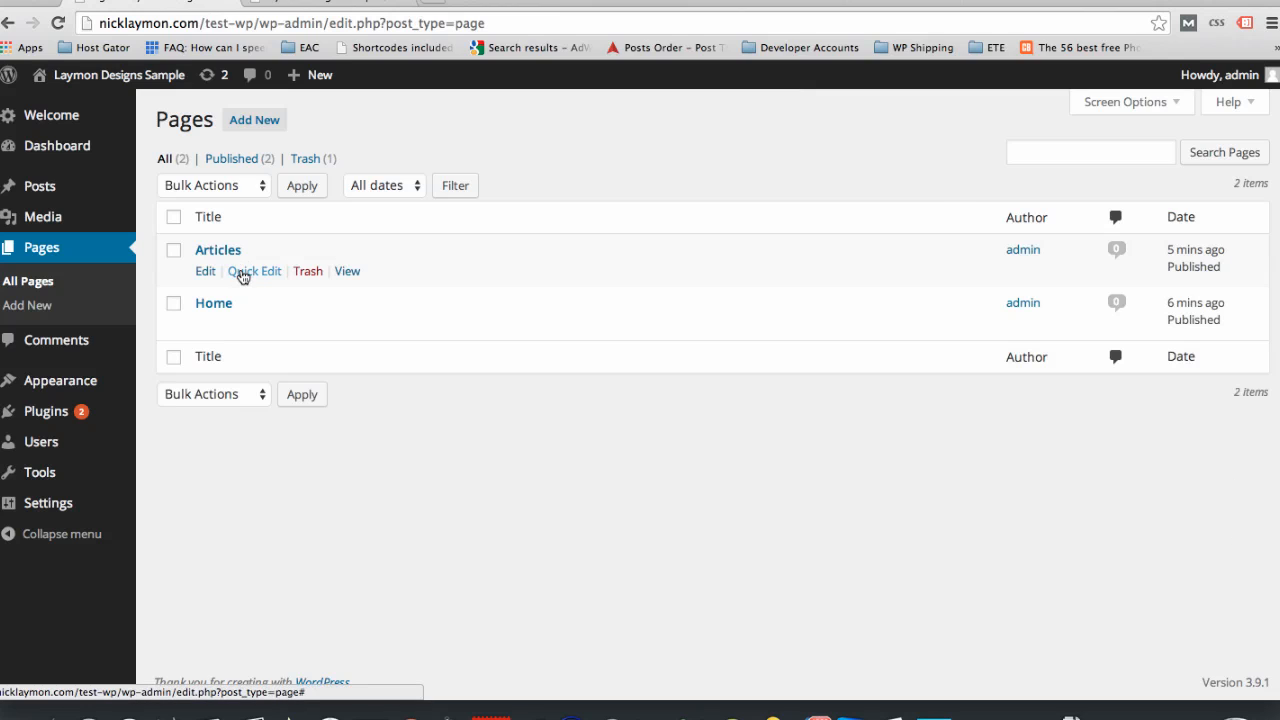
- Disallow comments on the Articles page through Quick Edit and update it
{"action": "left_click", "coordinate": [243, 274]}
{"action": "left_click", "coordinate": [726, 359]}
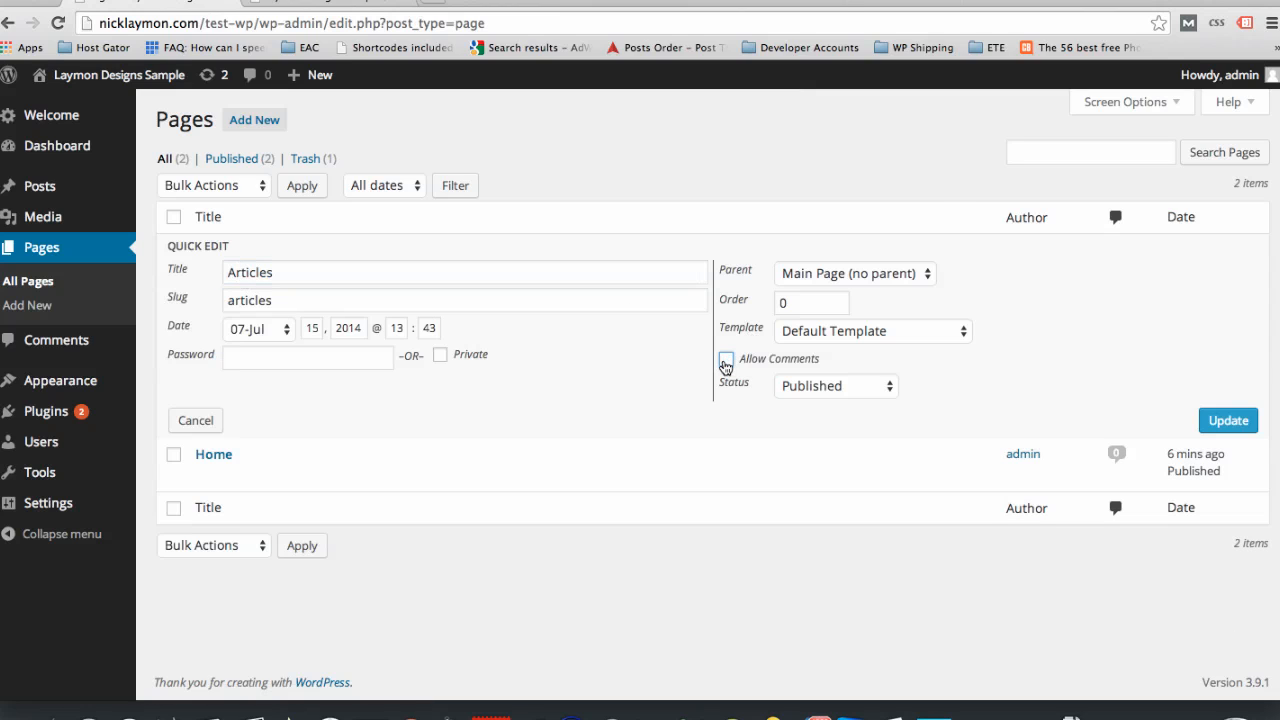
{"action": "left_click", "coordinate": [1228, 420]}
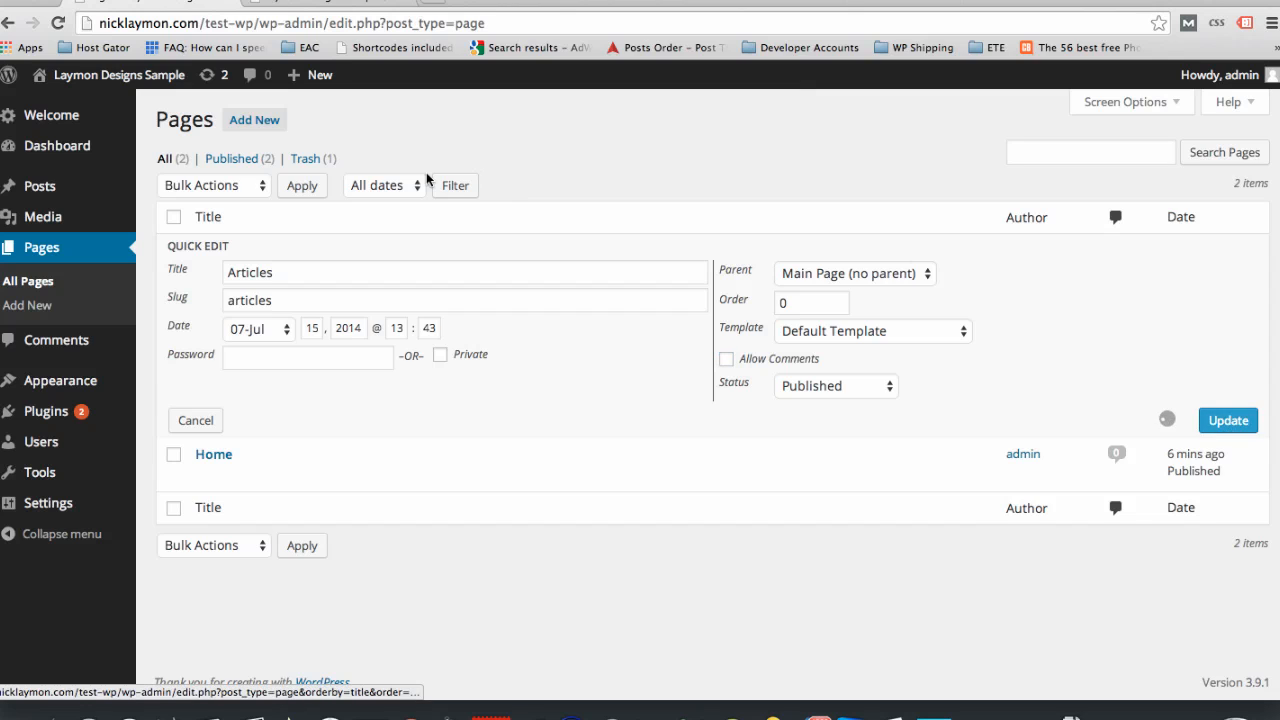
- Reload the live site and review the Home page, followed by the Articles page
{"action": "left_click", "coordinate": [310, 4]}
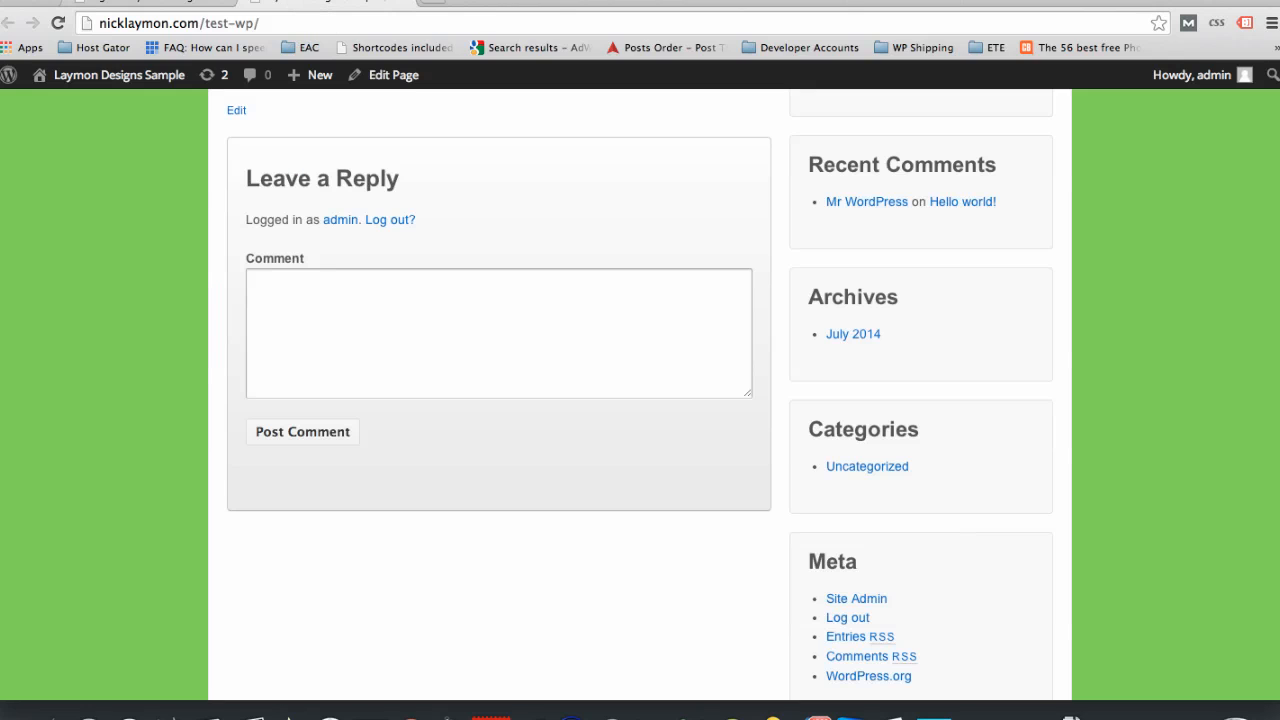
{"action": "left_click", "coordinate": [58, 22]}
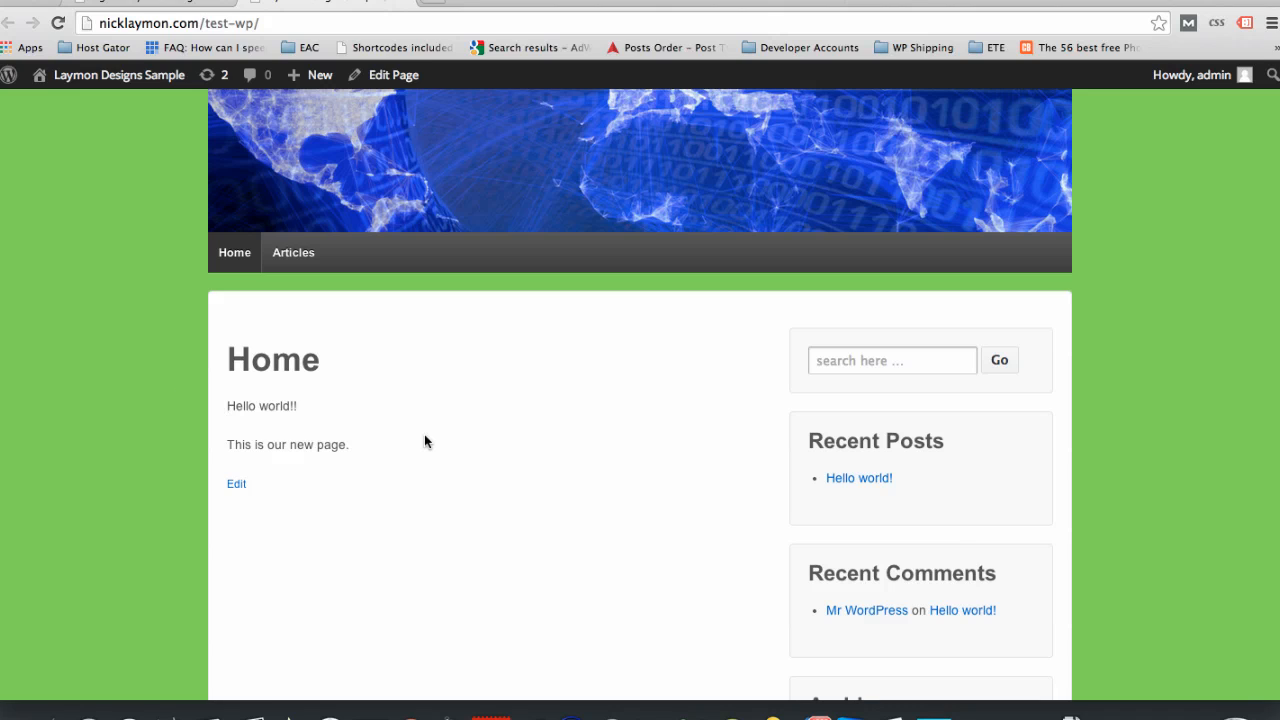
{"action": "scroll", "coordinate": [550, 441], "scroll_direction": "down", "scroll_amount": 1}
{"action": "scroll", "coordinate": [550, 441], "scroll_direction": "down", "scroll_amount": 1}
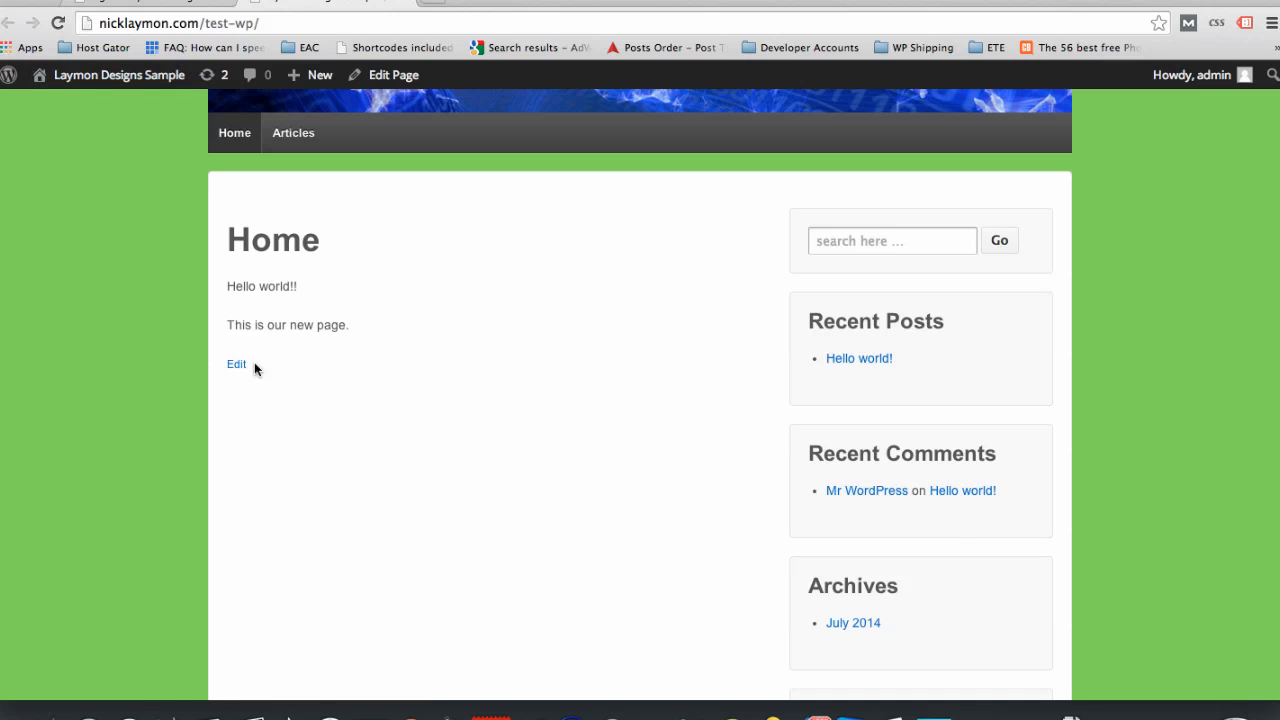
{"action": "scroll", "coordinate": [508, 380], "scroll_direction": "up", "scroll_amount": 5}
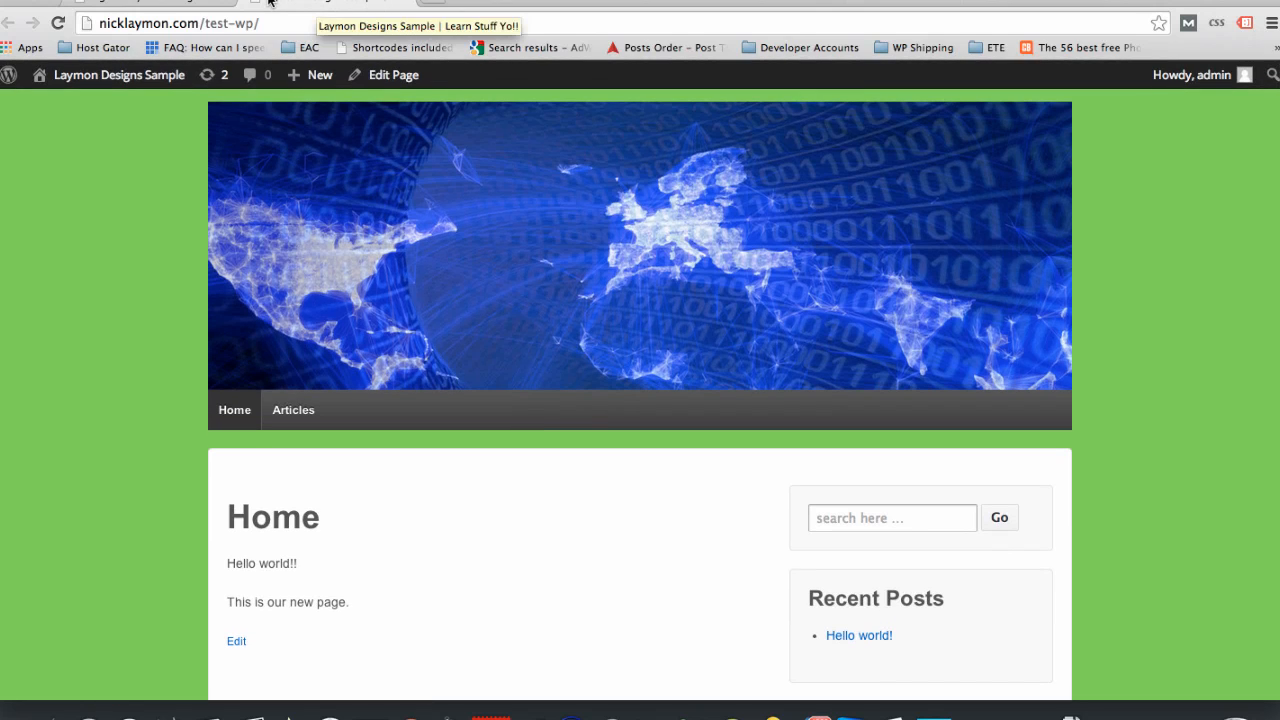
{"action": "scroll", "coordinate": [479, 483], "scroll_direction": "down", "scroll_amount": 5}
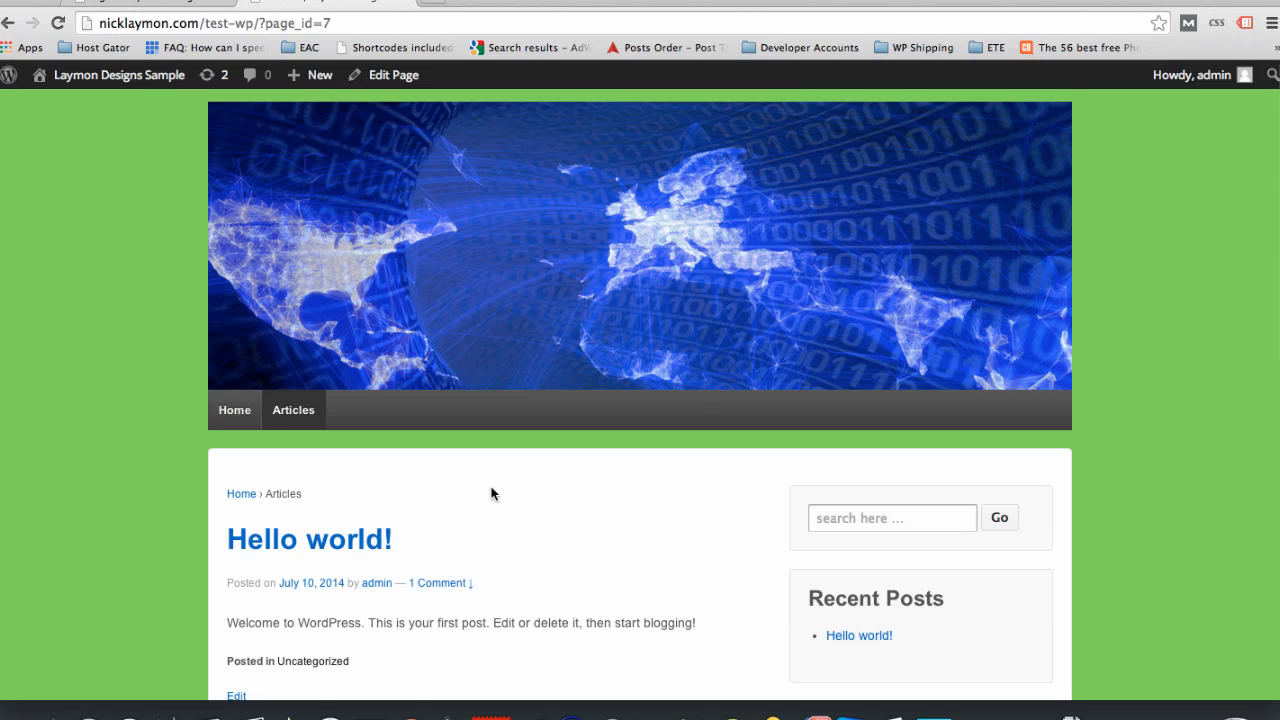
{"action": "scroll", "coordinate": [491, 491], "scroll_direction": "down", "scroll_amount": 5}
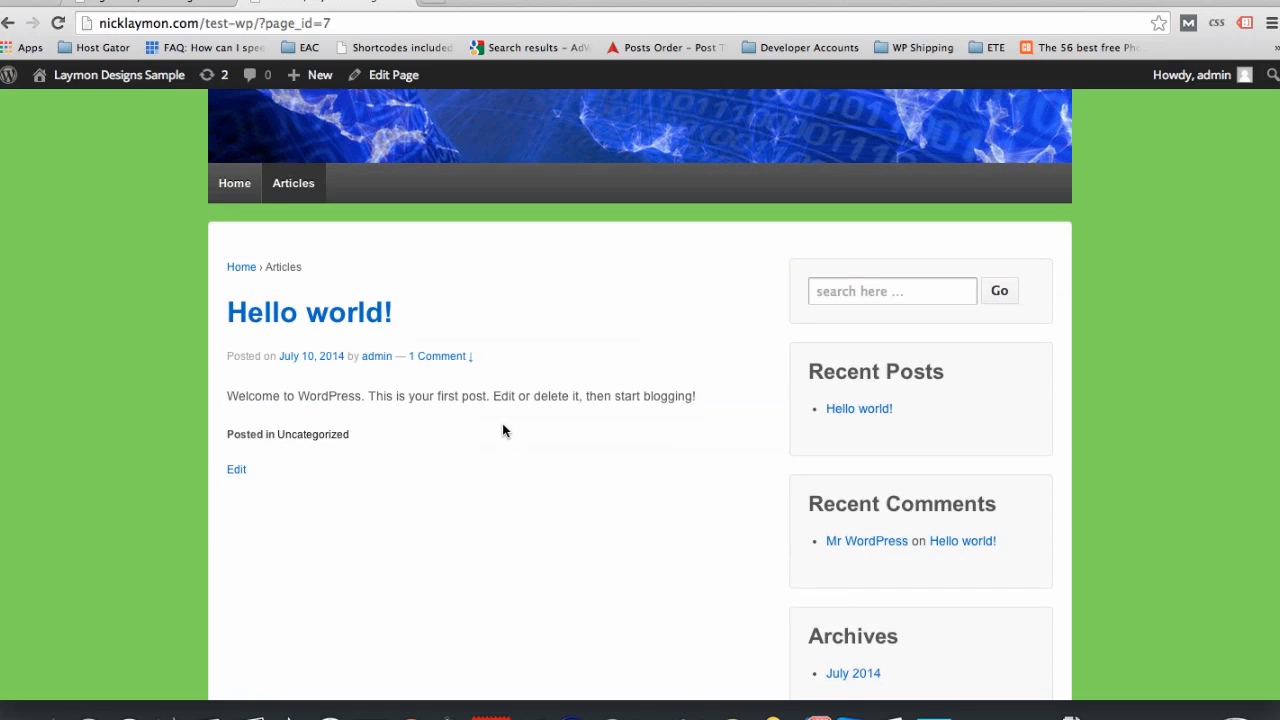